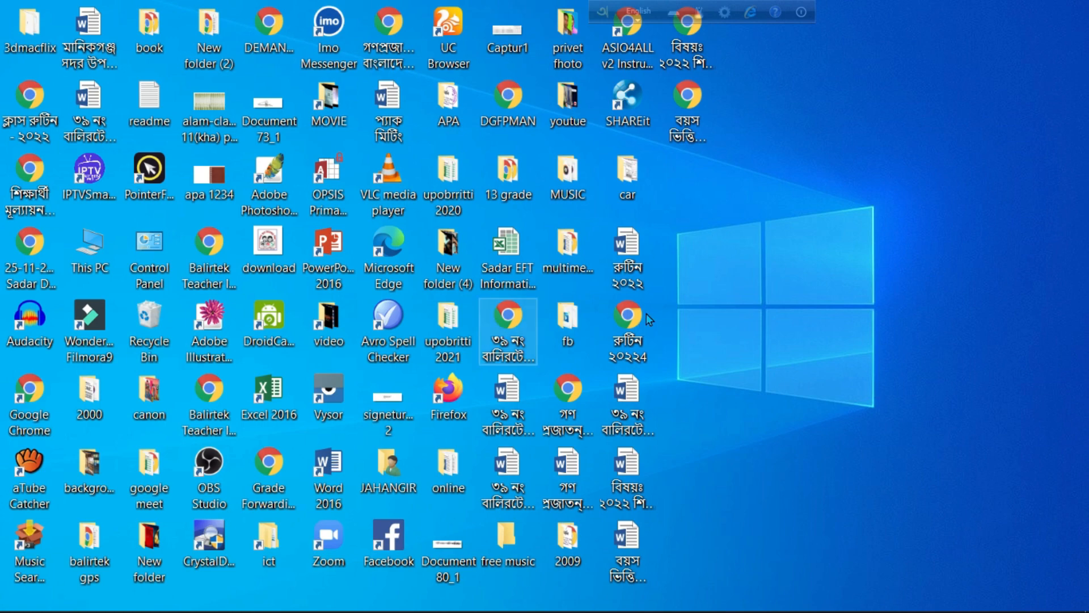
# Step: Open the Student_Info_Upazila_code_EMIS_Code (1) workbook from This PC > Downloads
pyautogui.doubleClick(88, 258)
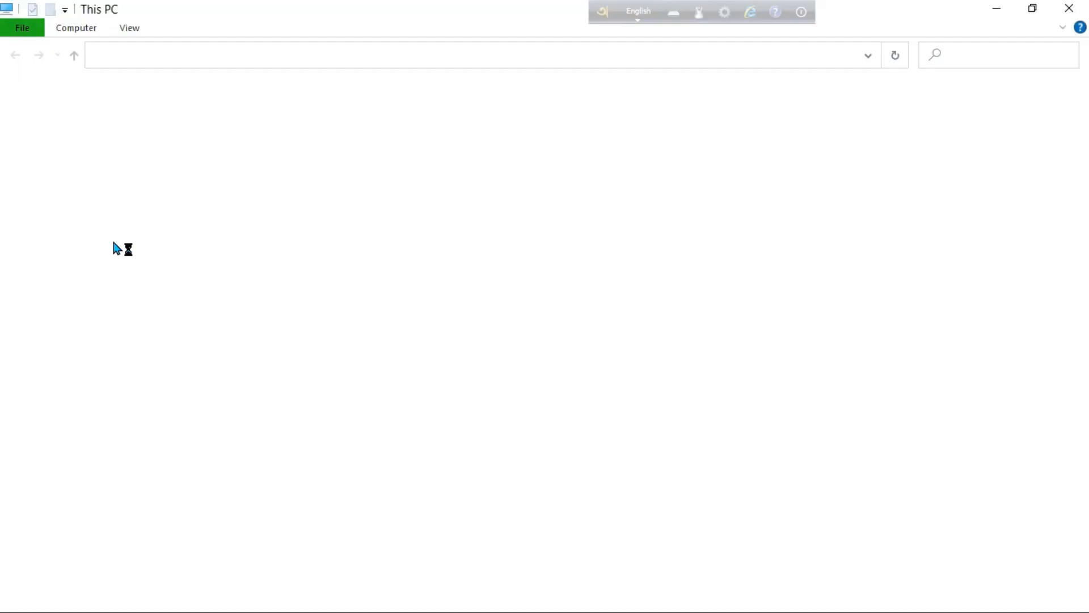
pyautogui.doubleClick(809, 134)
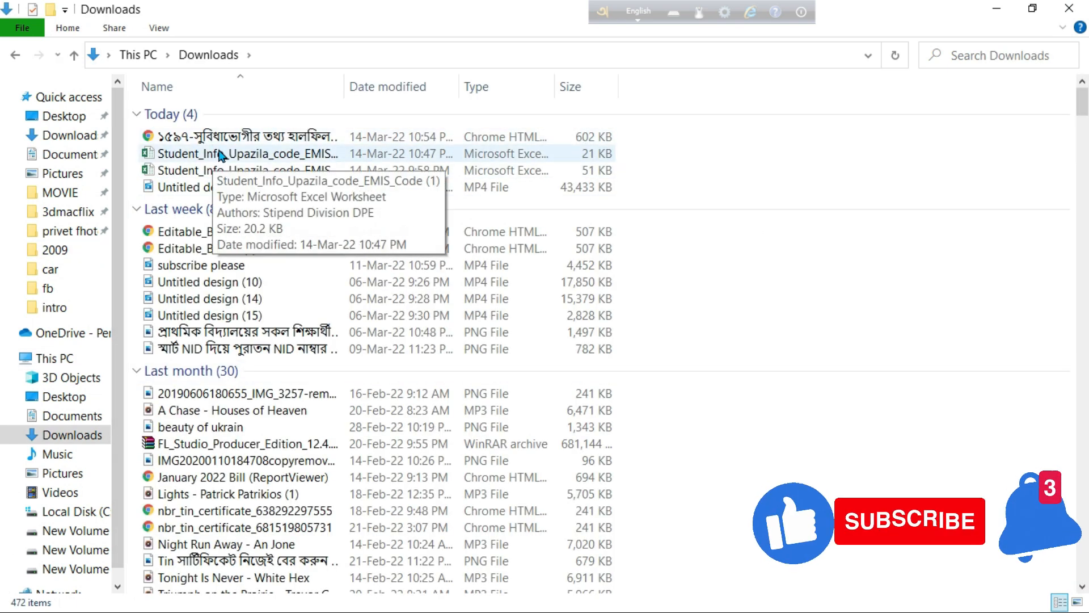
pyautogui.doubleClick(222, 156)
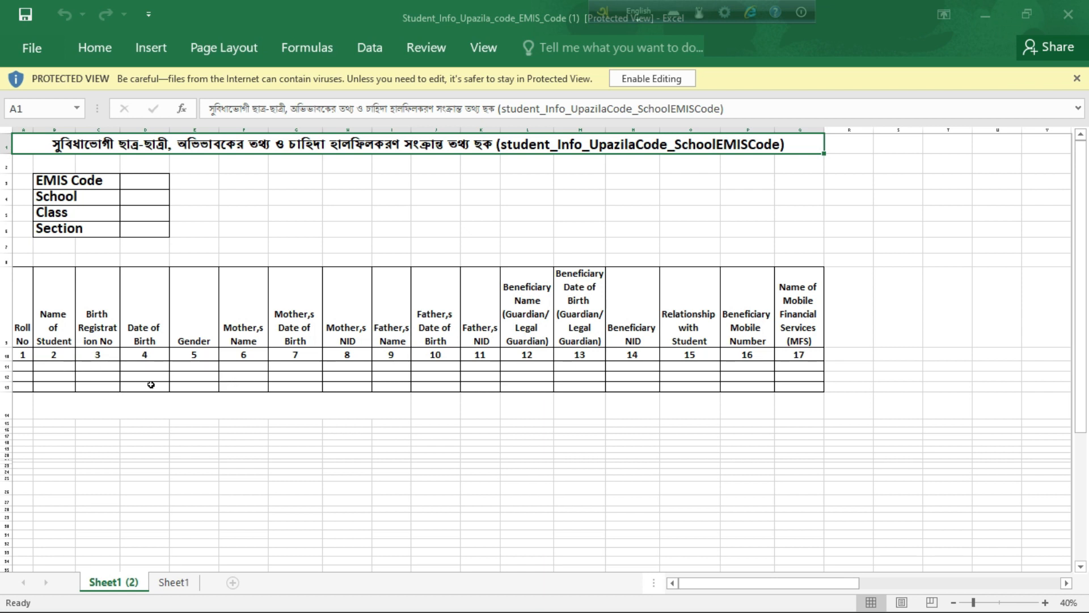
pyautogui.click(653, 79)
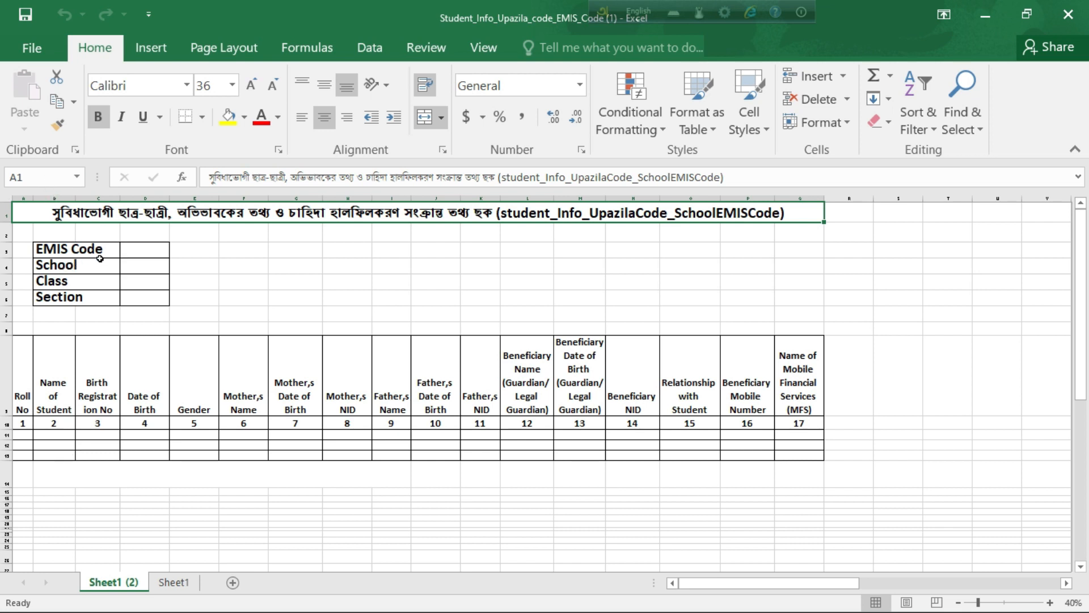
pyautogui.click(134, 252)
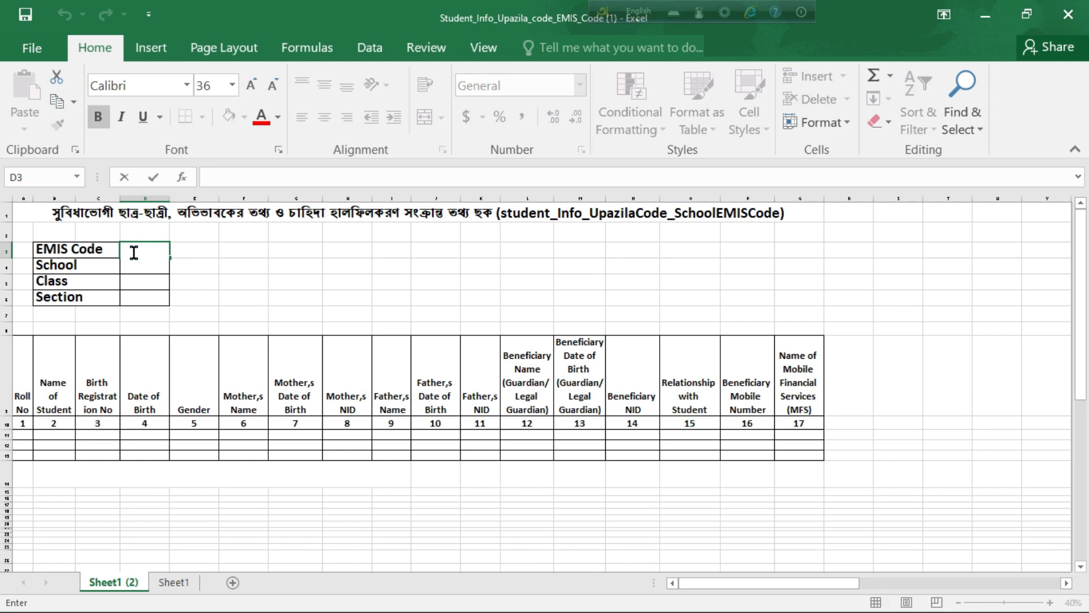
pyautogui.write('91309010503')
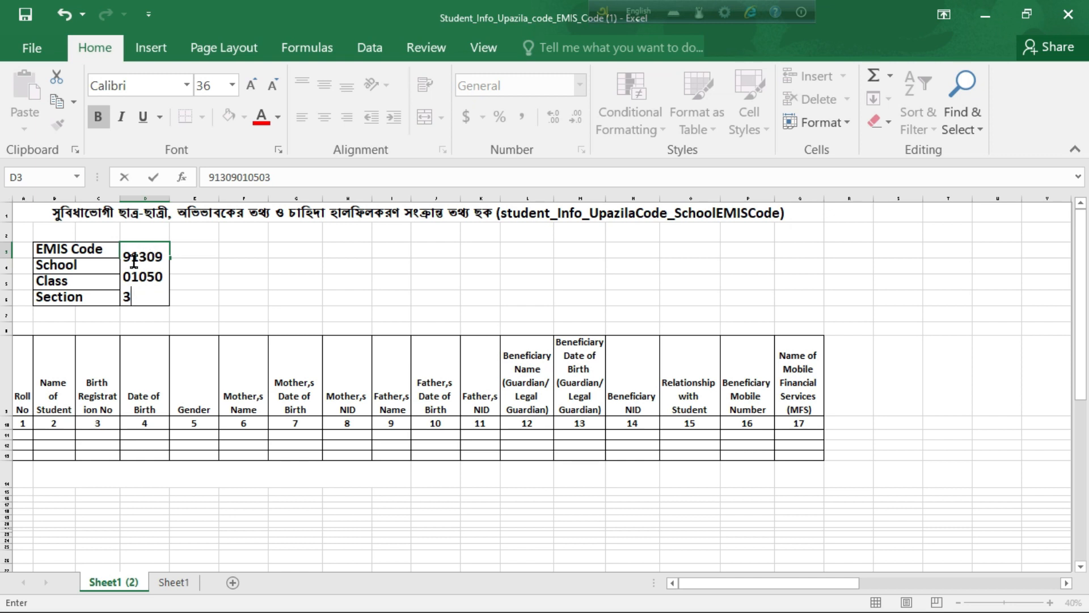
pyautogui.hotkey('ctrl', 'Home')
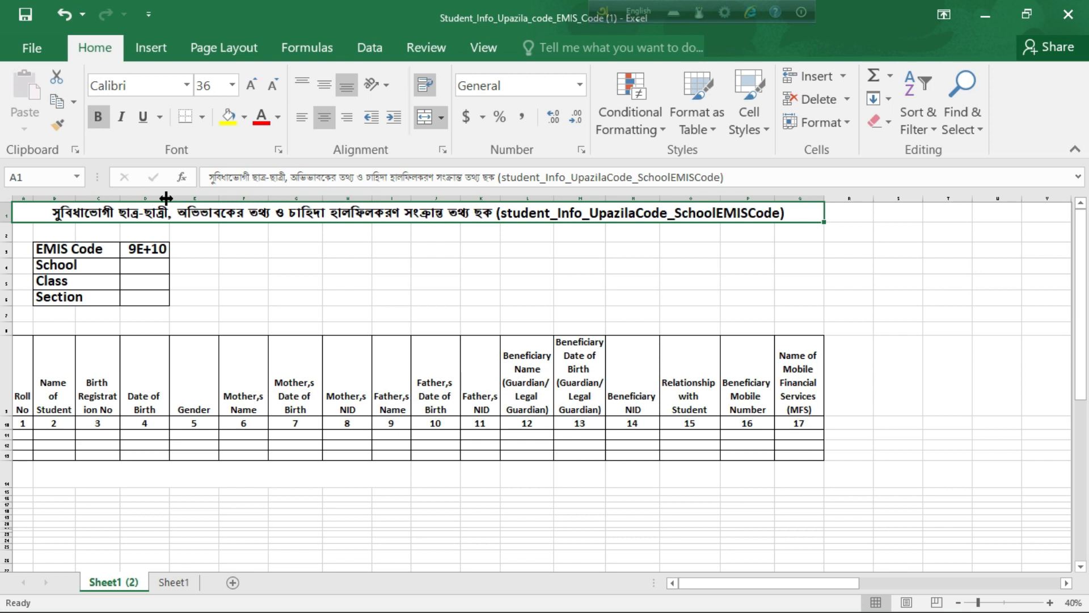
pyautogui.moveTo(166, 198); pyautogui.dragTo(226, 202)
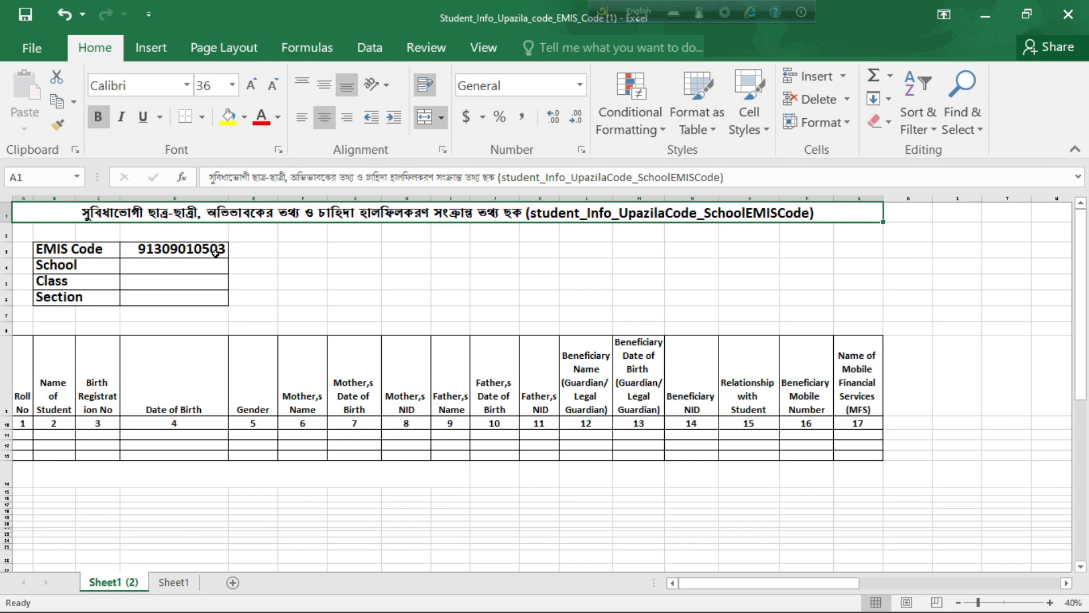
# Step: Enter School balirtek, Class five and Section A in the header cells
pyautogui.click(193, 272)
pyautogui.press('Down')
pyautogui.press('Down')
pyautogui.press('Down')
pyautogui.press('Down')
pyautogui.press('Up')
pyautogui.press('Up')
pyautogui.press('Up')
pyautogui.press('Up')
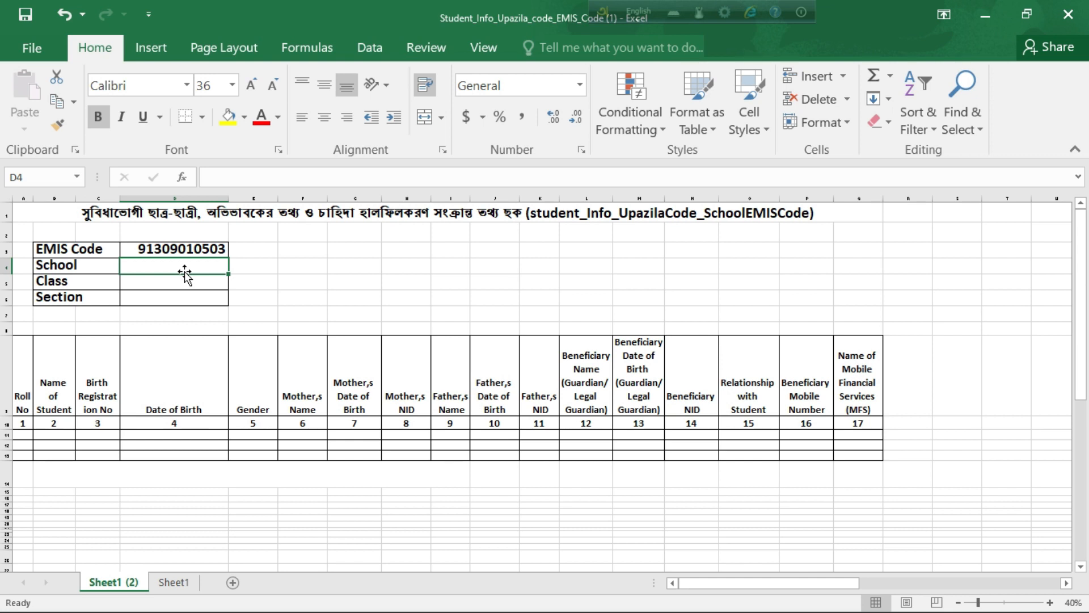
pyautogui.write('bali')
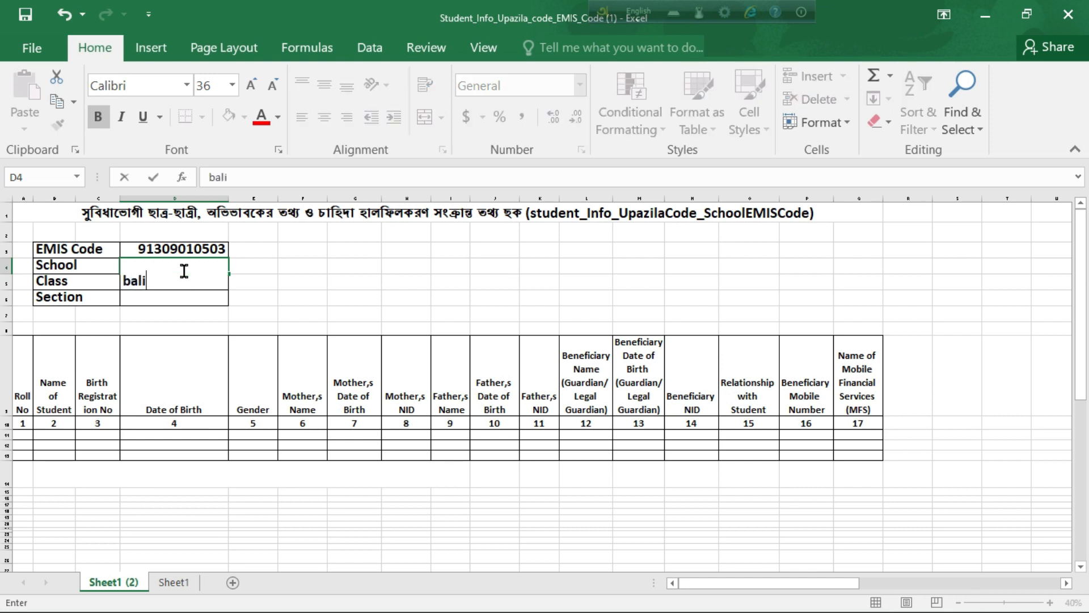
pyautogui.write('rtek')
pyautogui.click(185, 294)
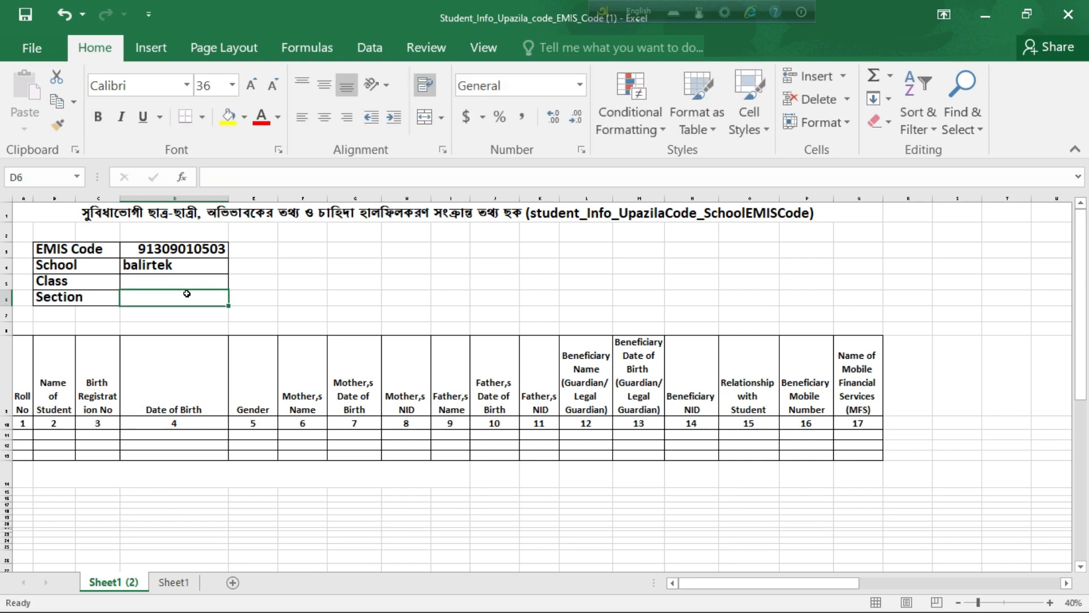
pyautogui.doubleClick(149, 282)
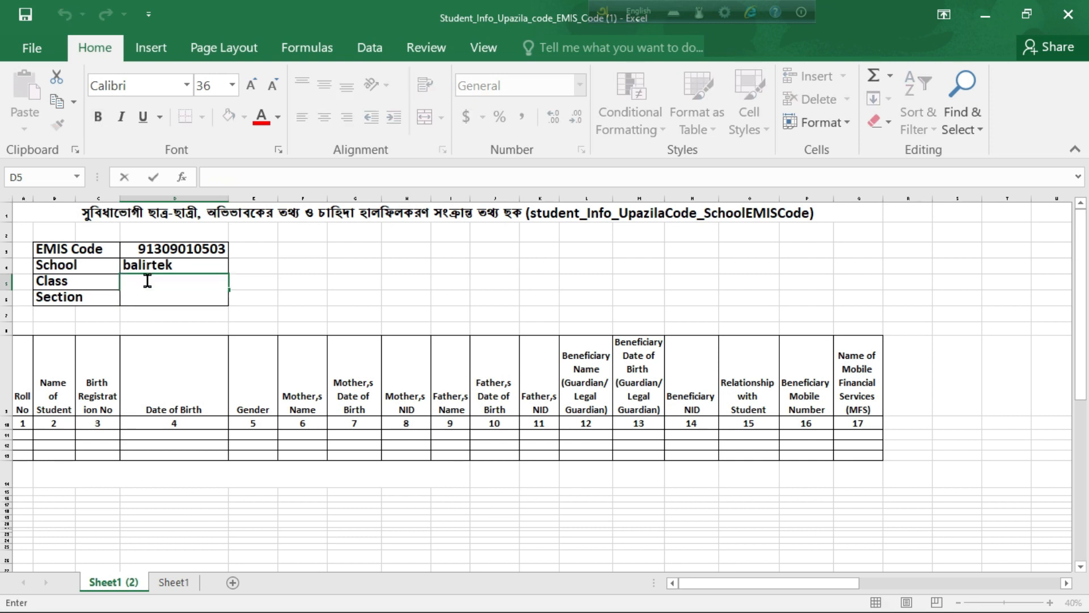
pyautogui.write('five')
pyautogui.click(163, 317)
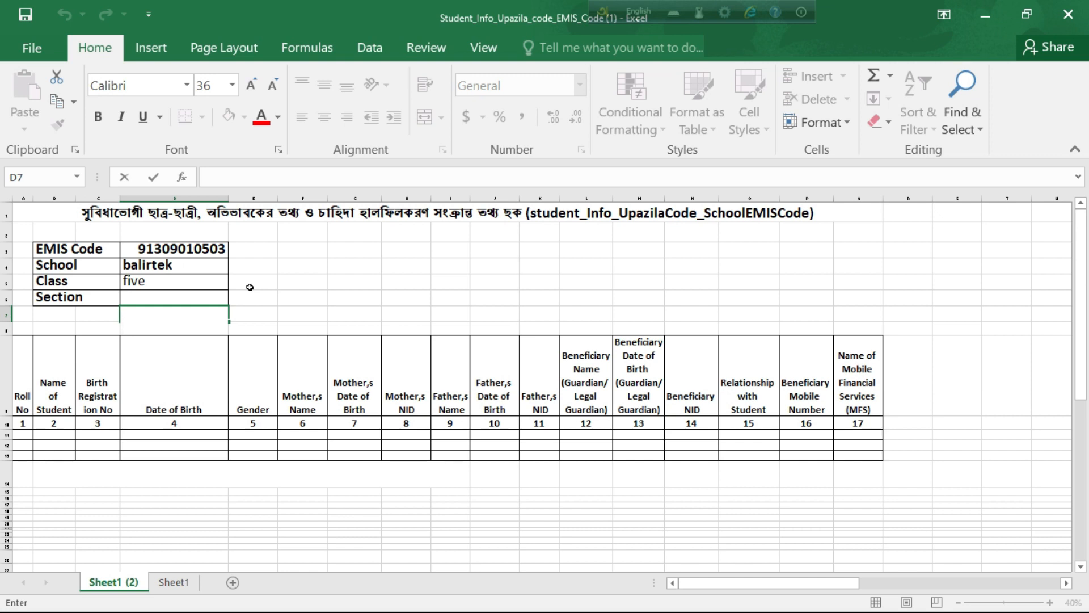
pyautogui.click(186, 296)
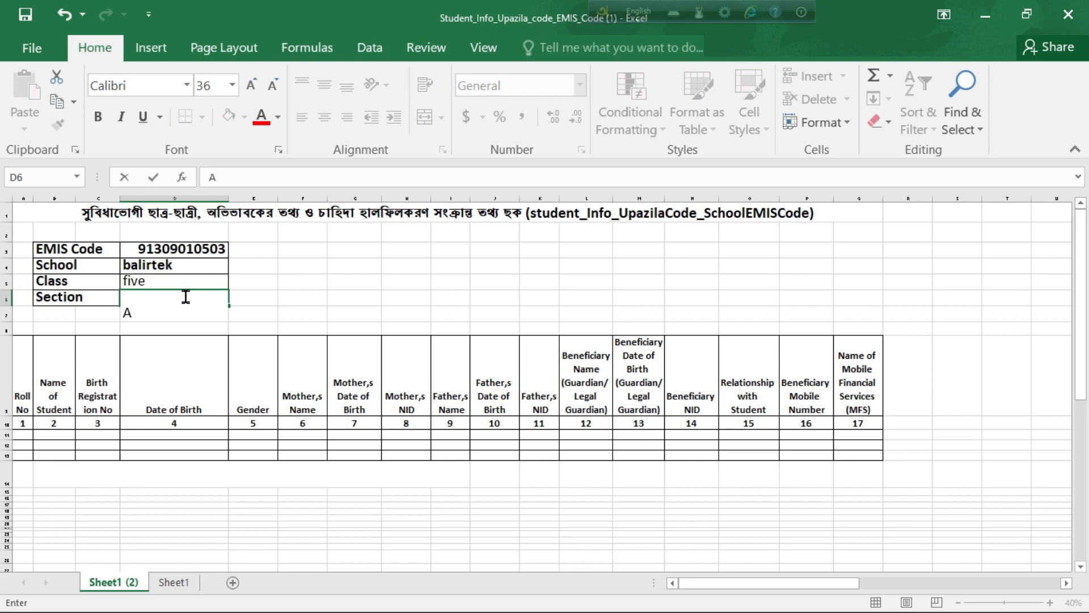
pyautogui.click(262, 298)
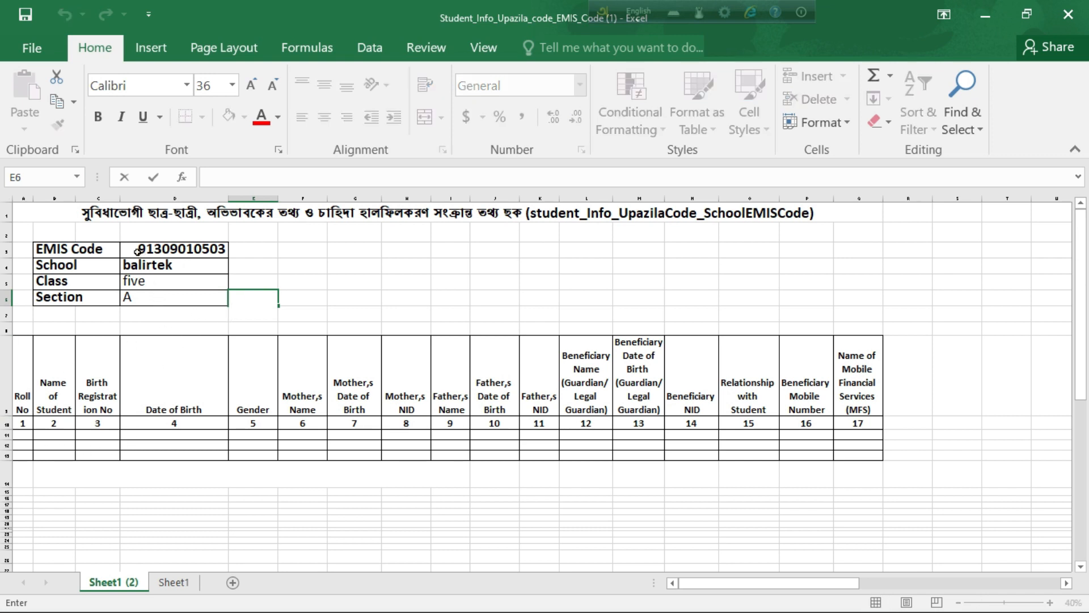
# Step: Centre and bottom-align the header values D3:D6
pyautogui.moveTo(132, 246); pyautogui.dragTo(155, 290)
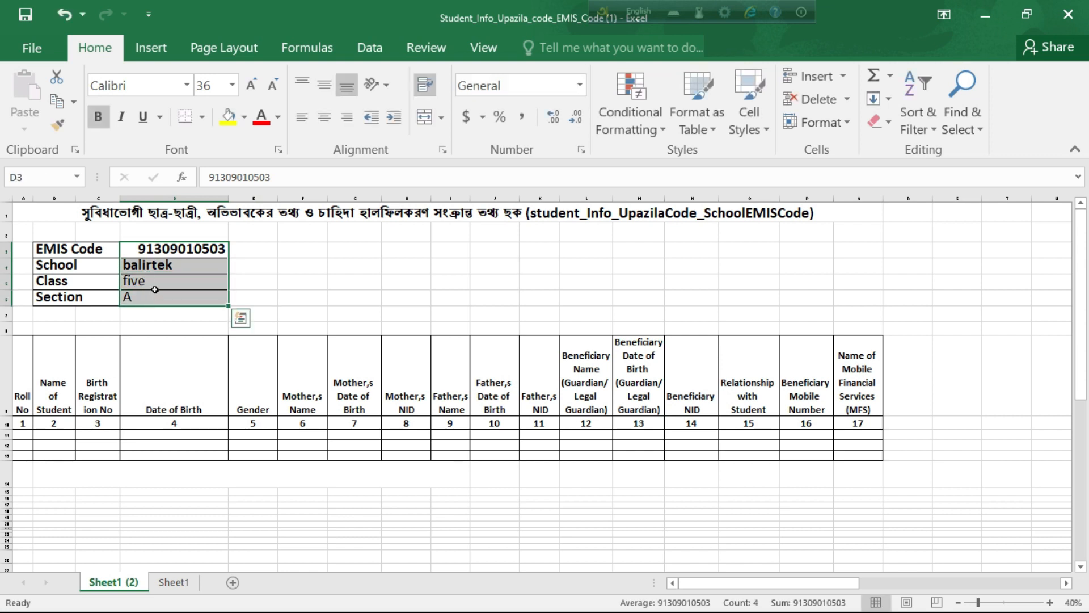
pyautogui.click(325, 117)
pyautogui.click(346, 86)
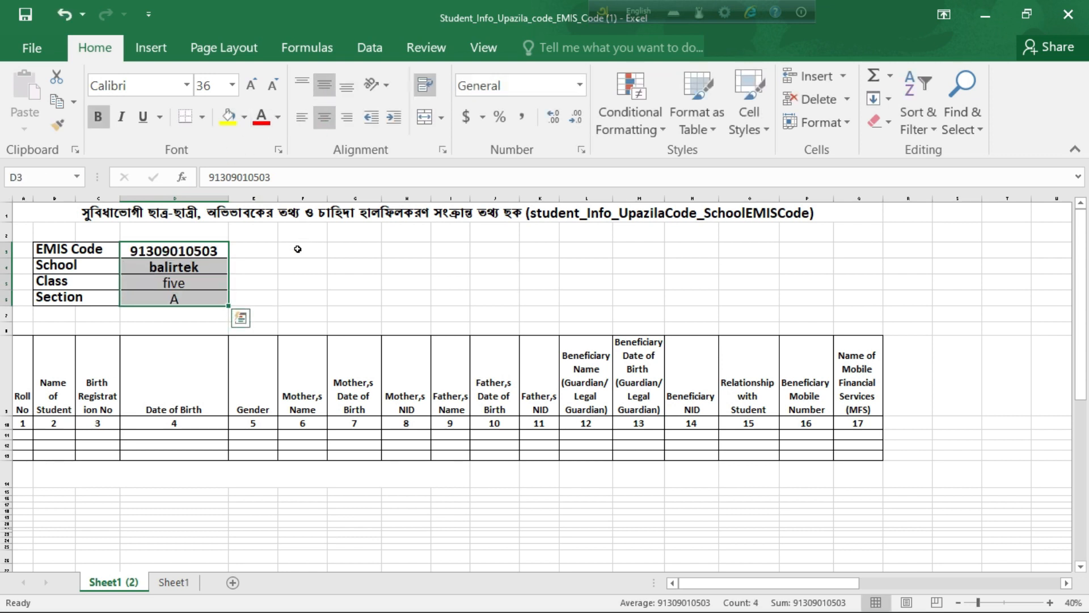
pyautogui.click(298, 249)
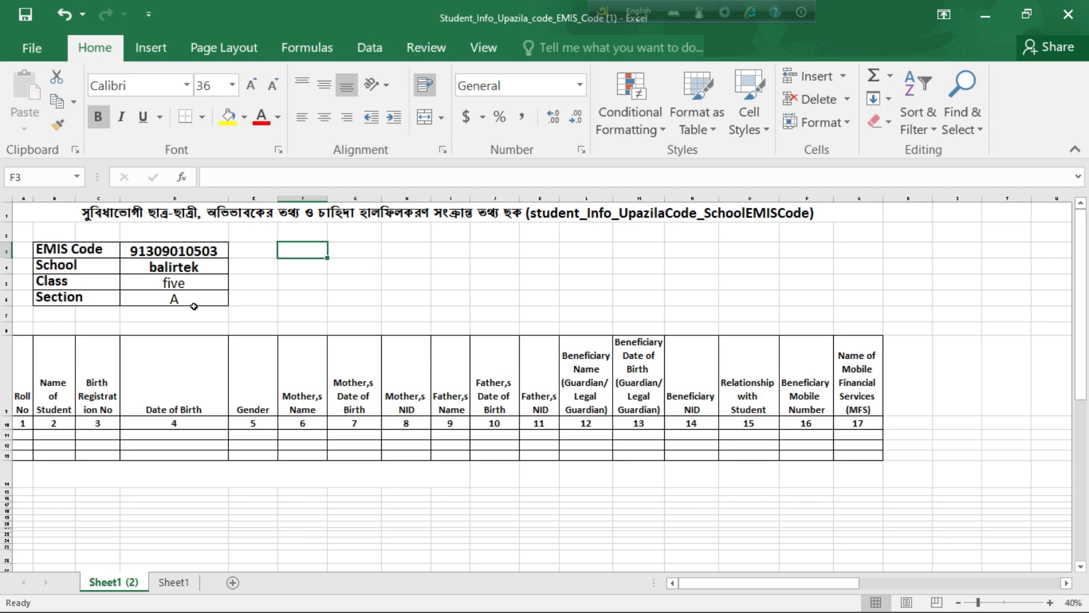
pyautogui.scroll(-1, 192, 306)
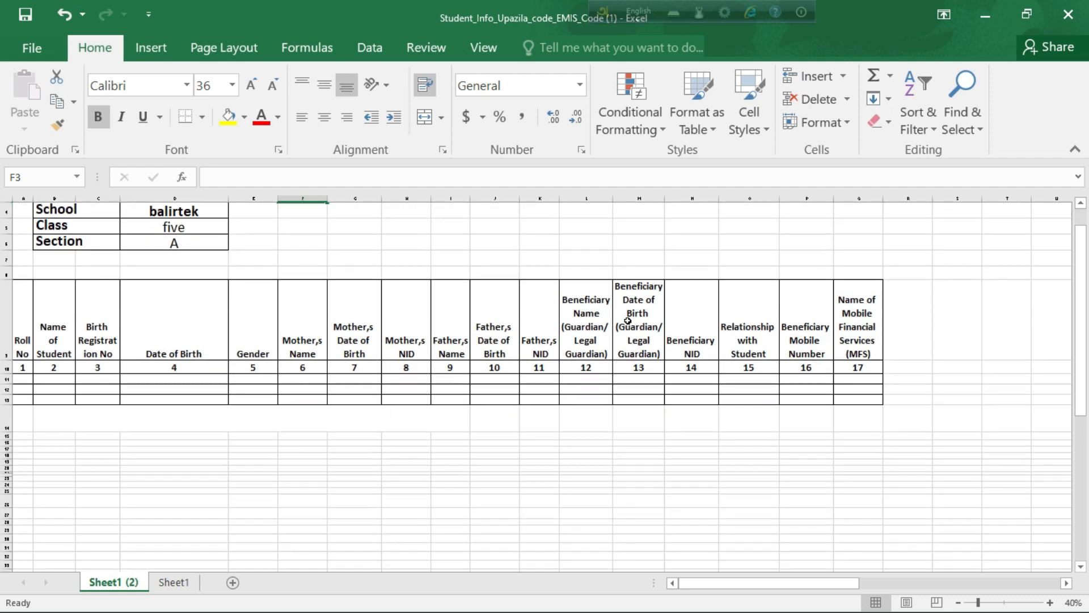
# Step: Enter Roll No 1 and the student's name in the first row, widening the name column
pyautogui.click(25, 380)
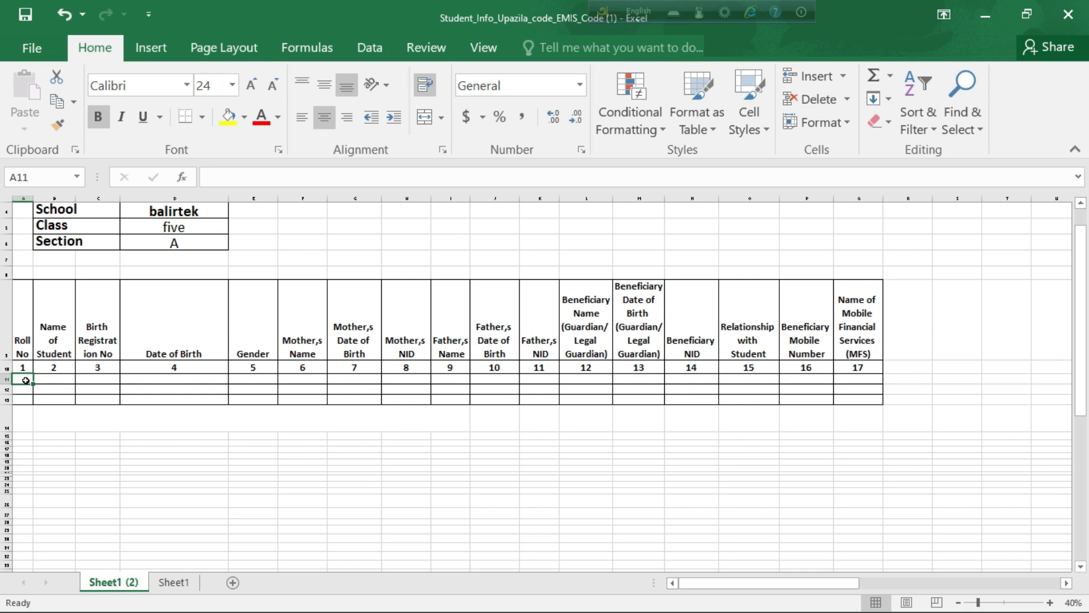
pyautogui.write('q')
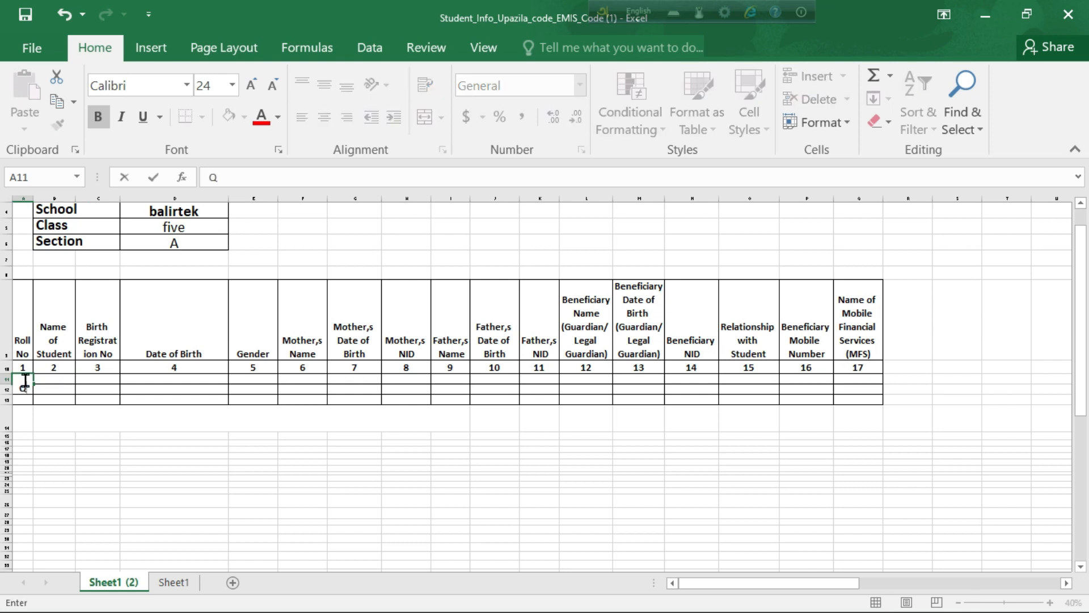
pyautogui.press('BackSpace')
pyautogui.write('1')
pyautogui.hotkey('ctrl', 'Return')
pyautogui.click(52, 378)
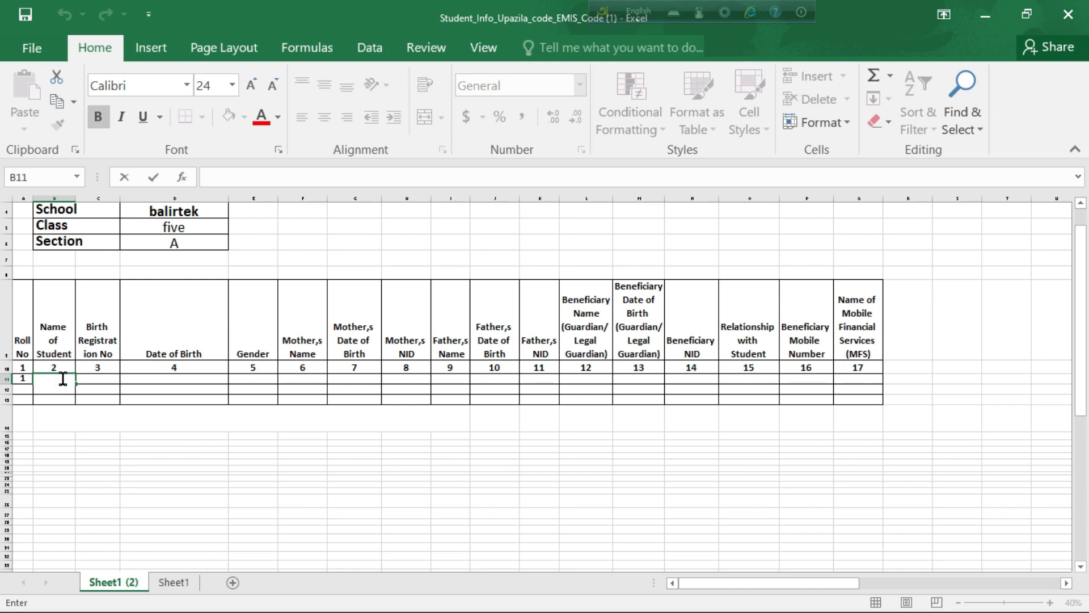
pyautogui.write('NAHID')
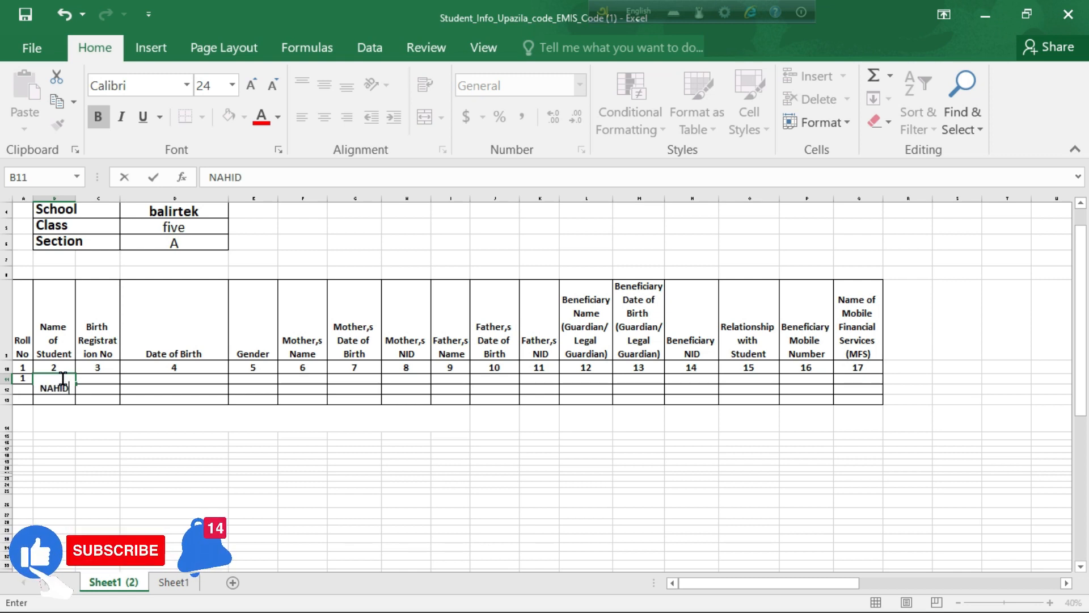
pyautogui.click(97, 375)
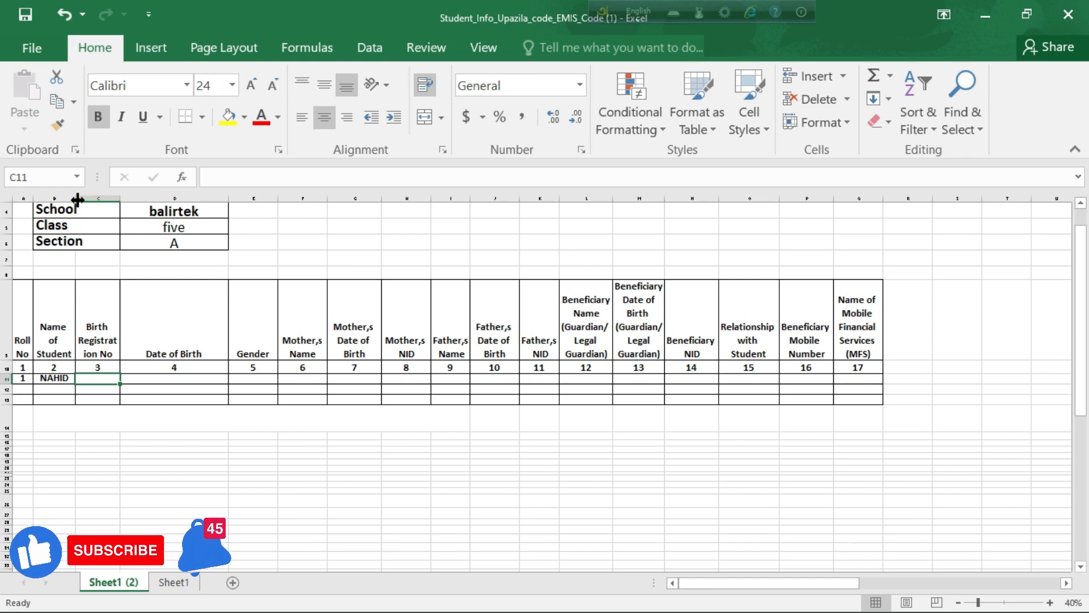
pyautogui.moveTo(78, 199); pyautogui.dragTo(93, 199)
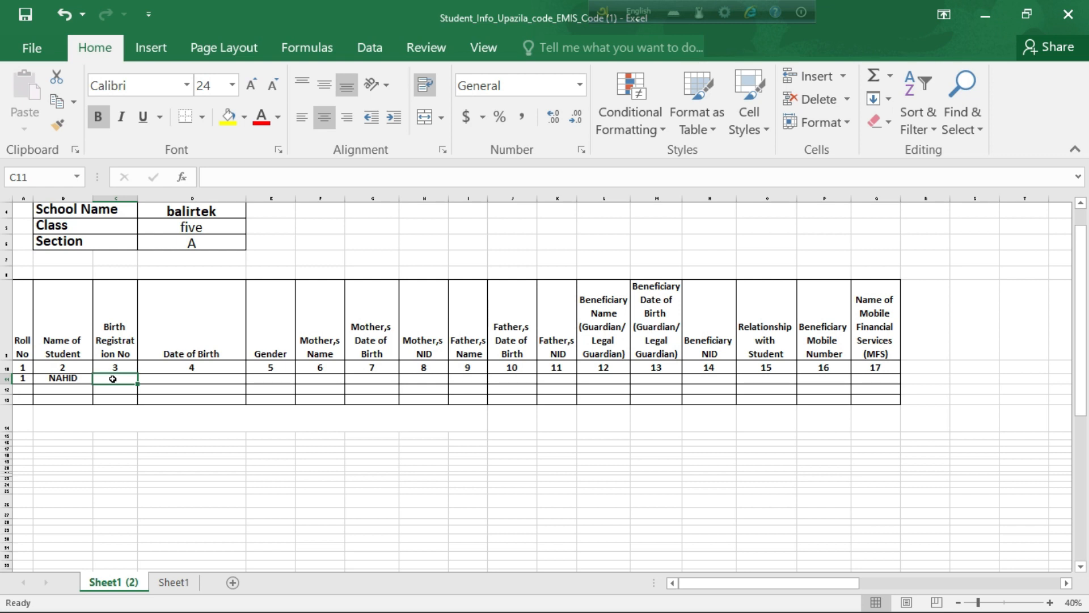
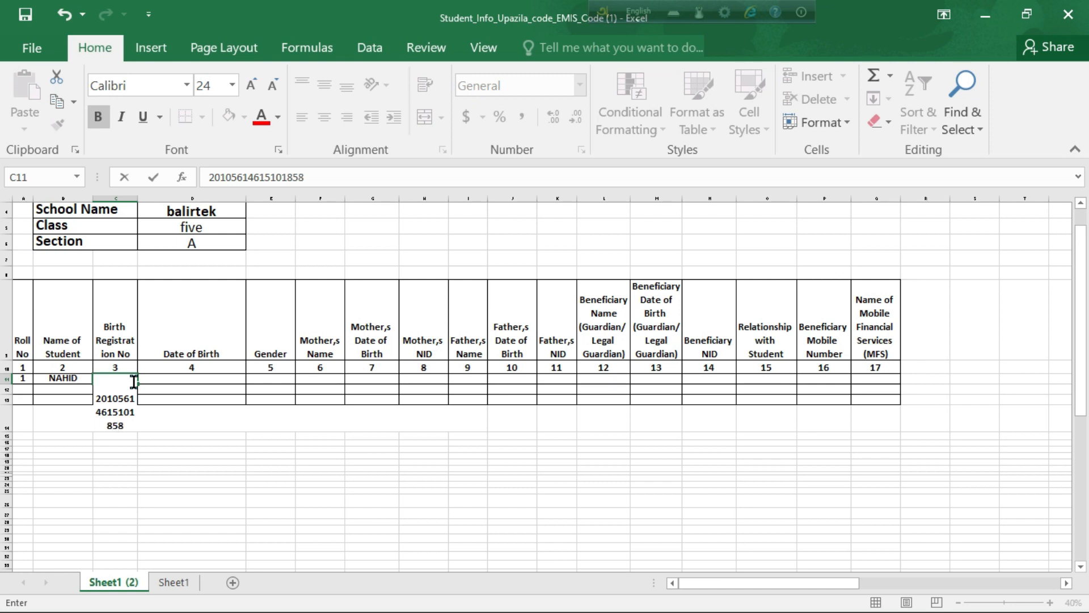
# Step: Type the student's birth registration number into C11 and recheck it
pyautogui.click(162, 378)
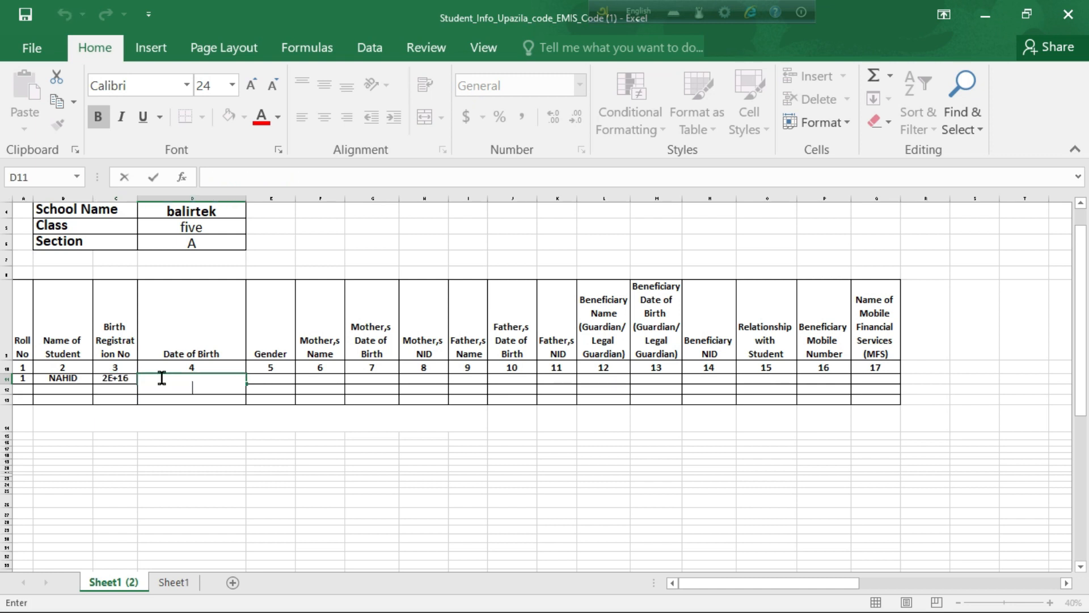
pyautogui.doubleClick(119, 378)
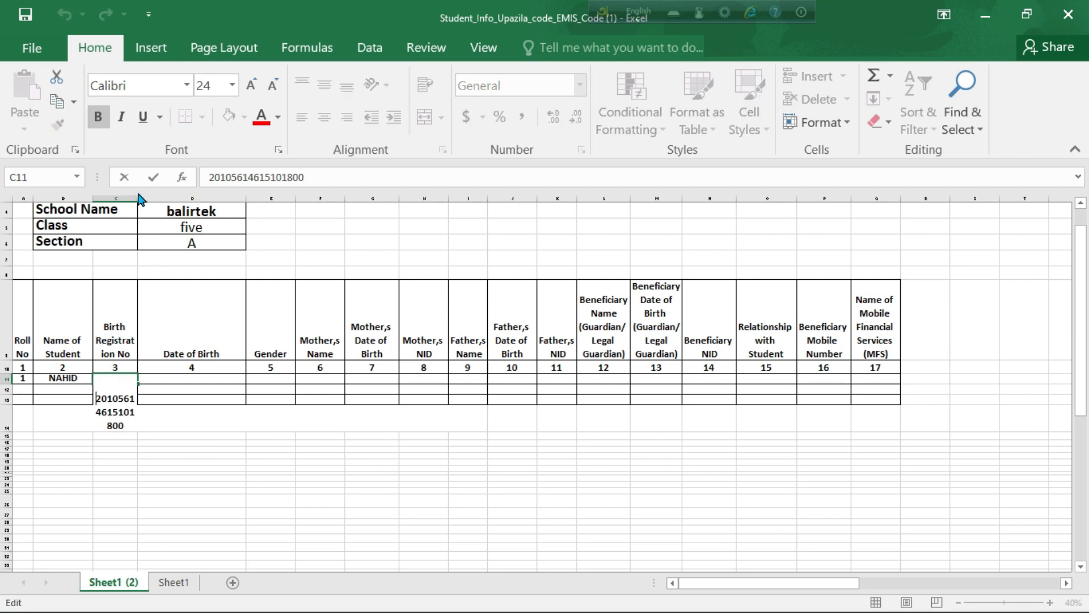
pyautogui.click(136, 340)
# Step: Widen column C and format C11 as Text so the registration number shows in full
pyautogui.moveTo(136, 199); pyautogui.dragTo(178, 200)
pyautogui.click(179, 206)
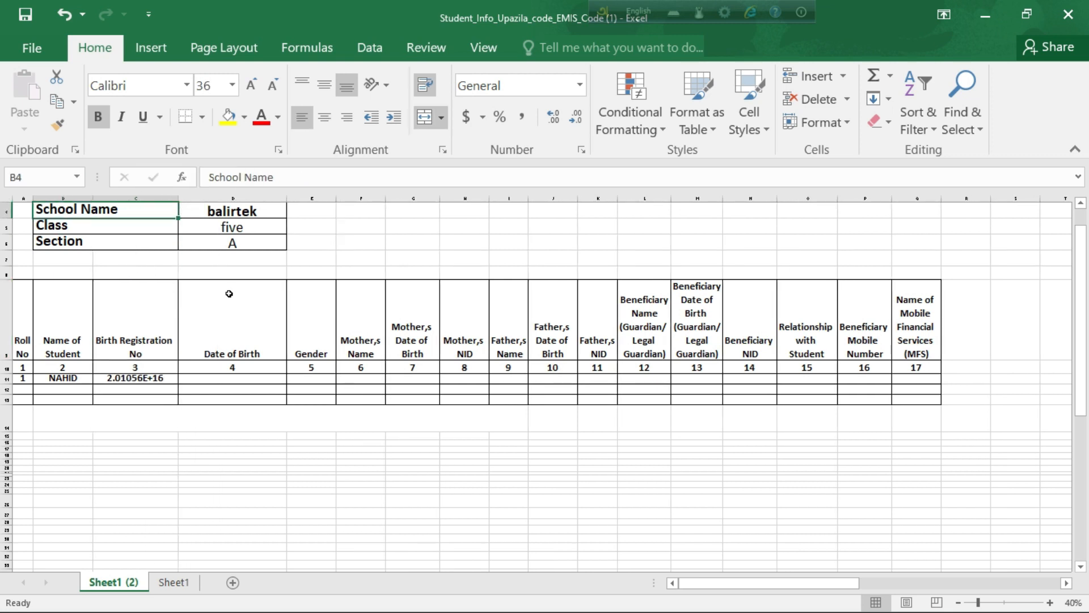
pyautogui.click(146, 378)
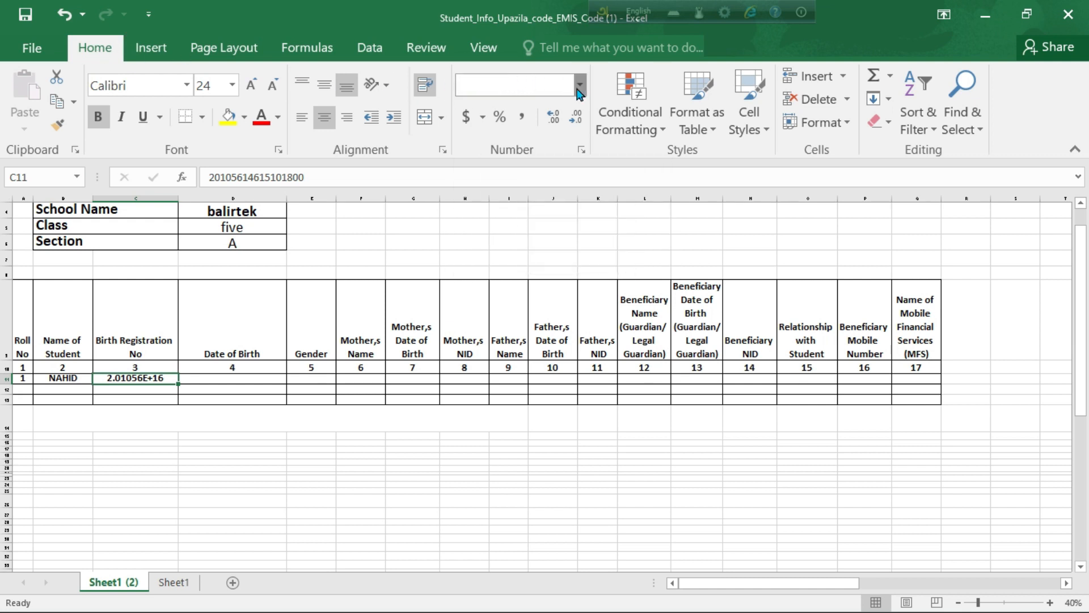
pyautogui.click(579, 91)
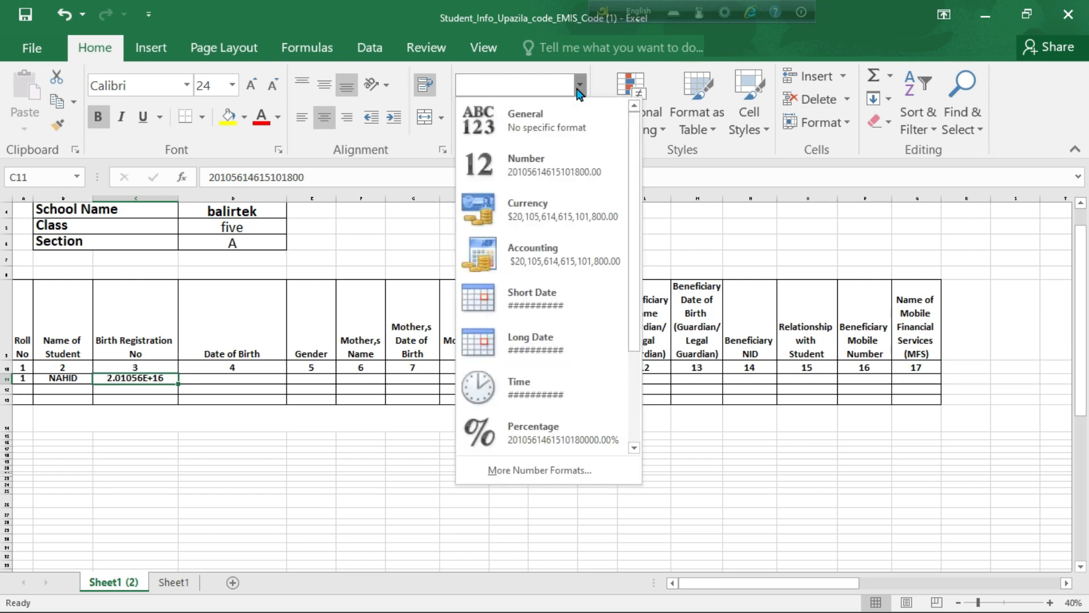
pyautogui.scroll(-1, 552, 397)
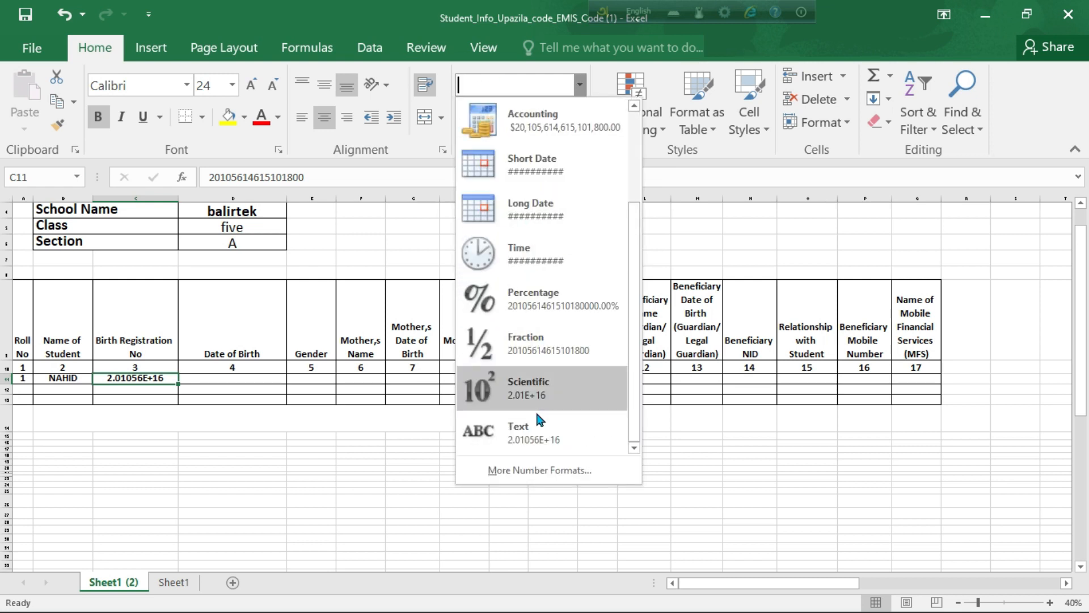
pyautogui.click(535, 434)
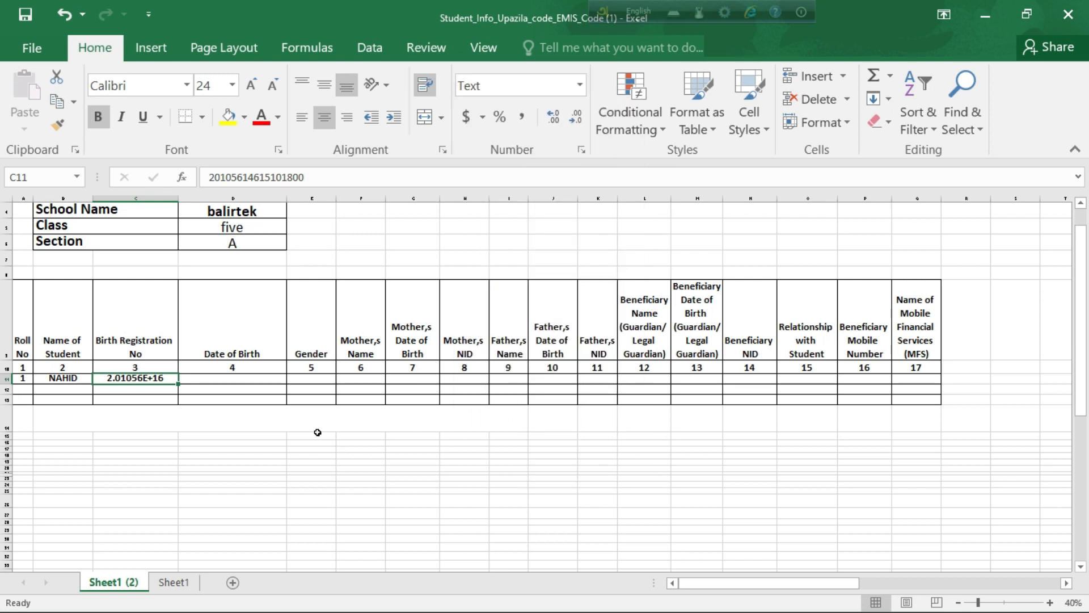
pyautogui.doubleClick(149, 380)
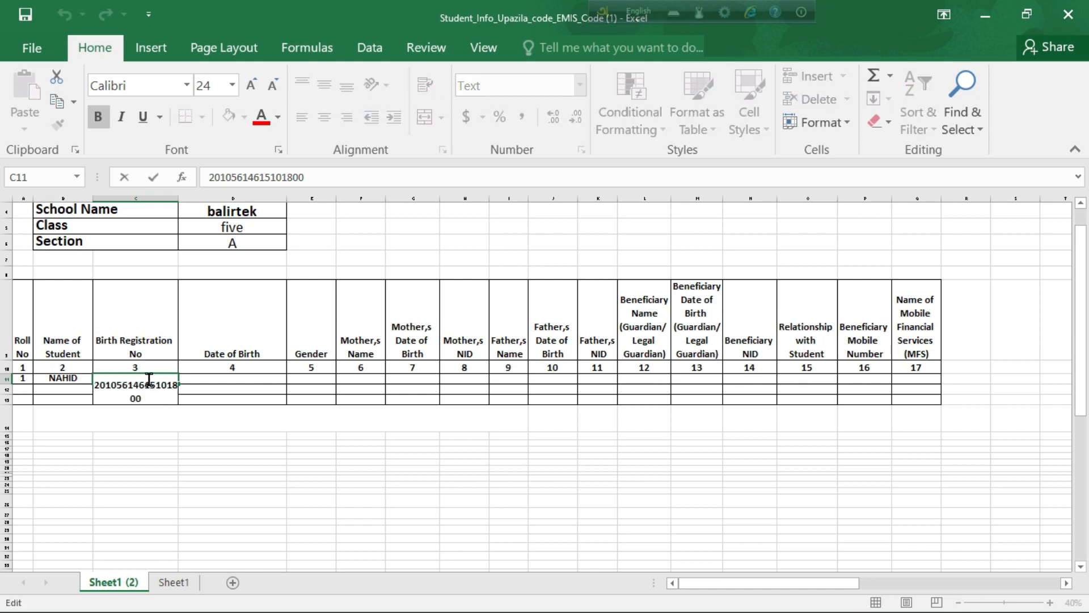
pyautogui.doubleClick(213, 379)
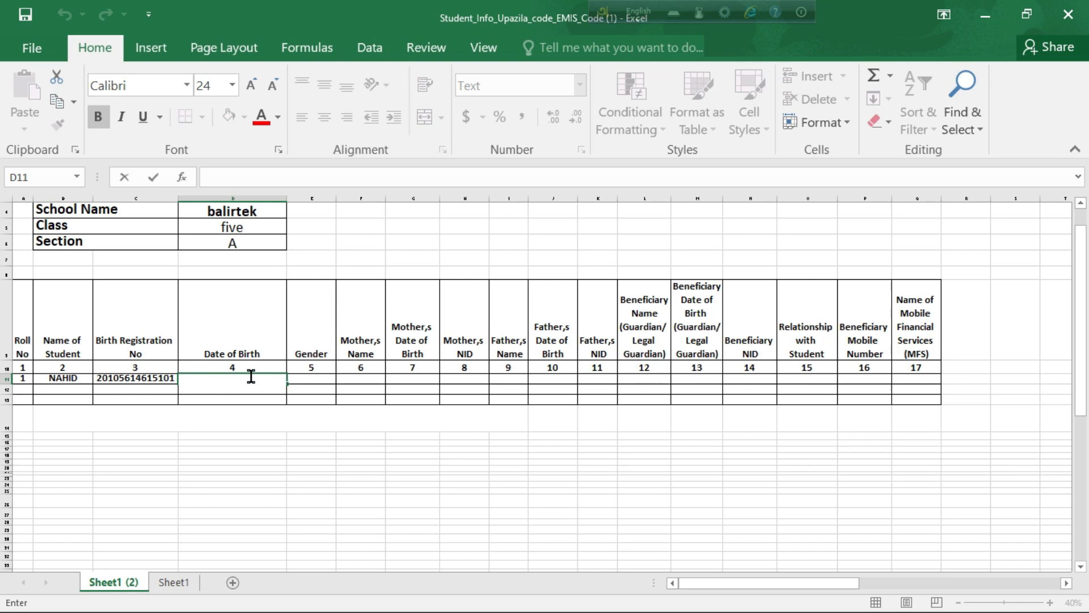
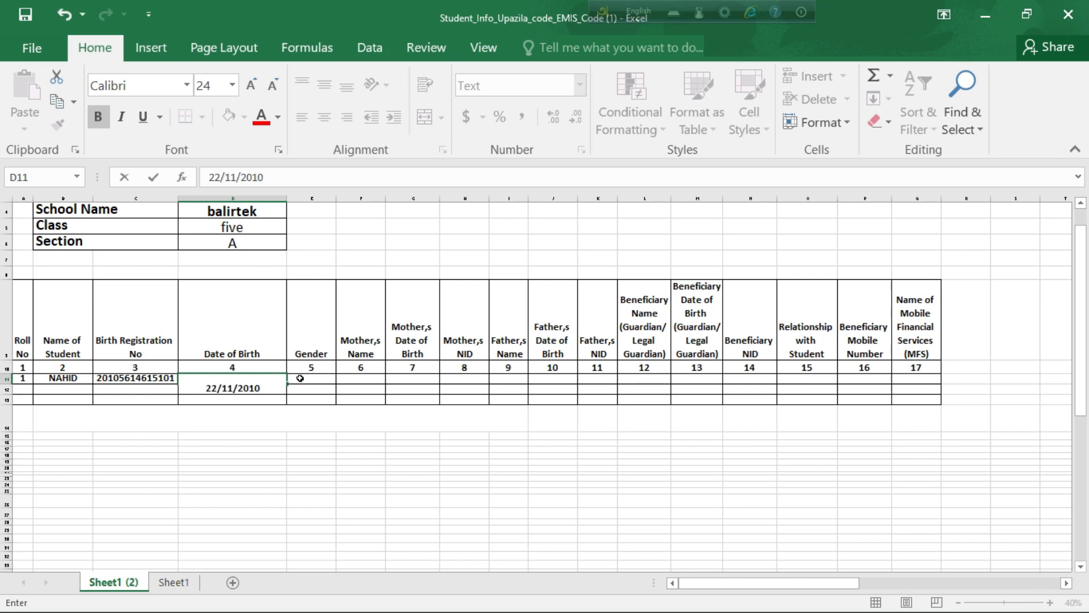
pyautogui.click(300, 378)
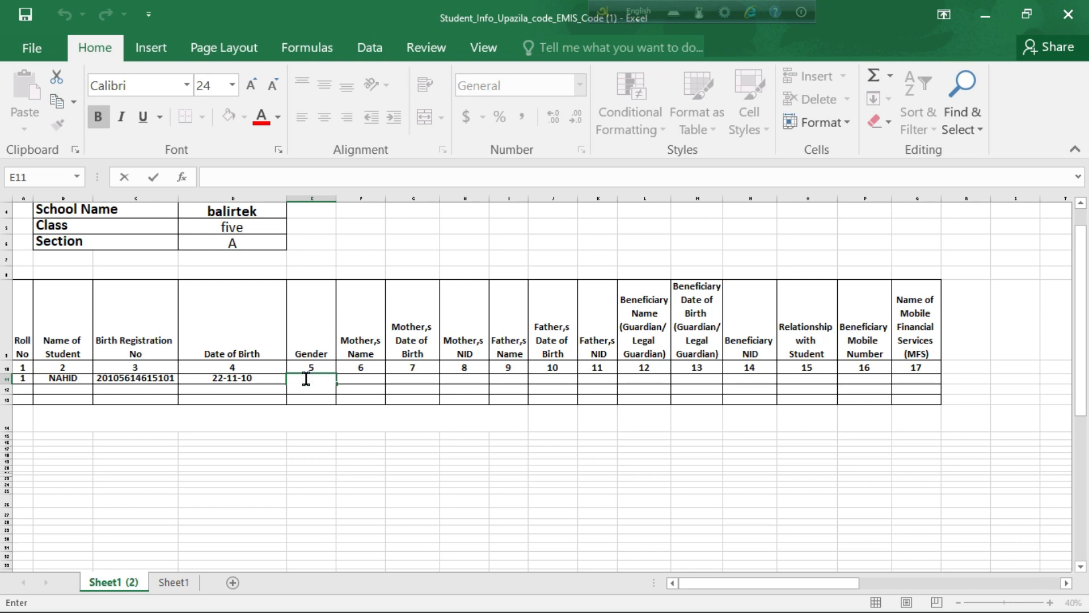
pyautogui.write('MALE')
pyautogui.click(364, 381)
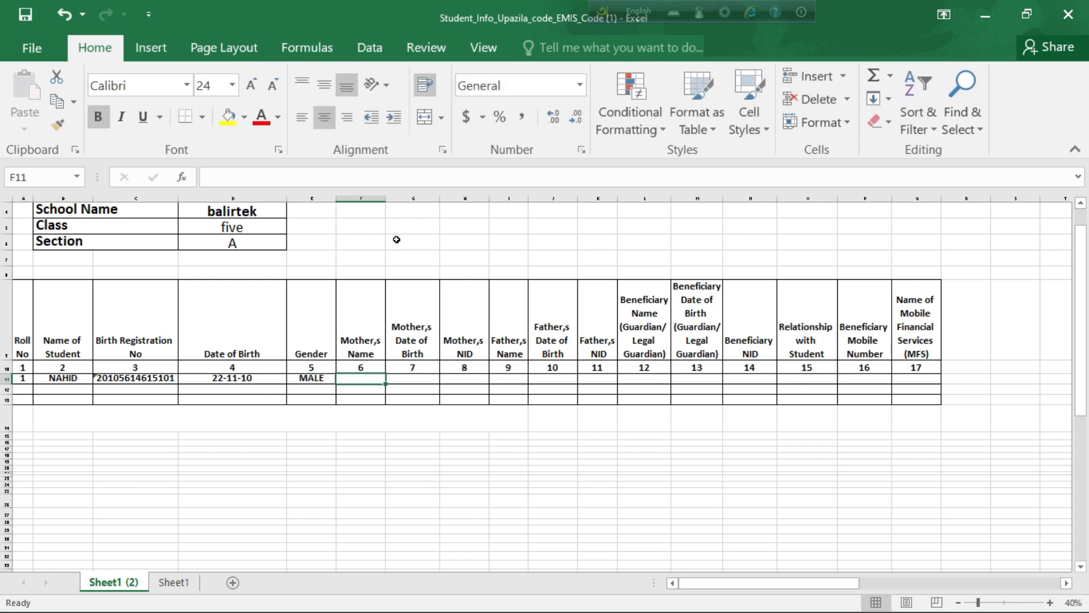
pyautogui.write('S')
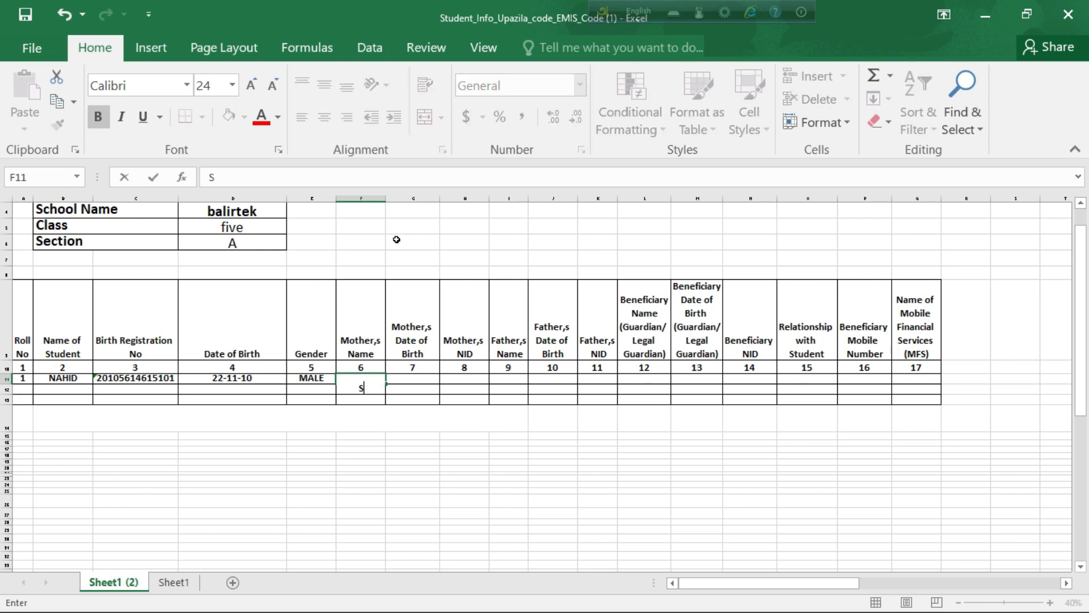
pyautogui.write('HIRIN')
pyautogui.click(420, 380)
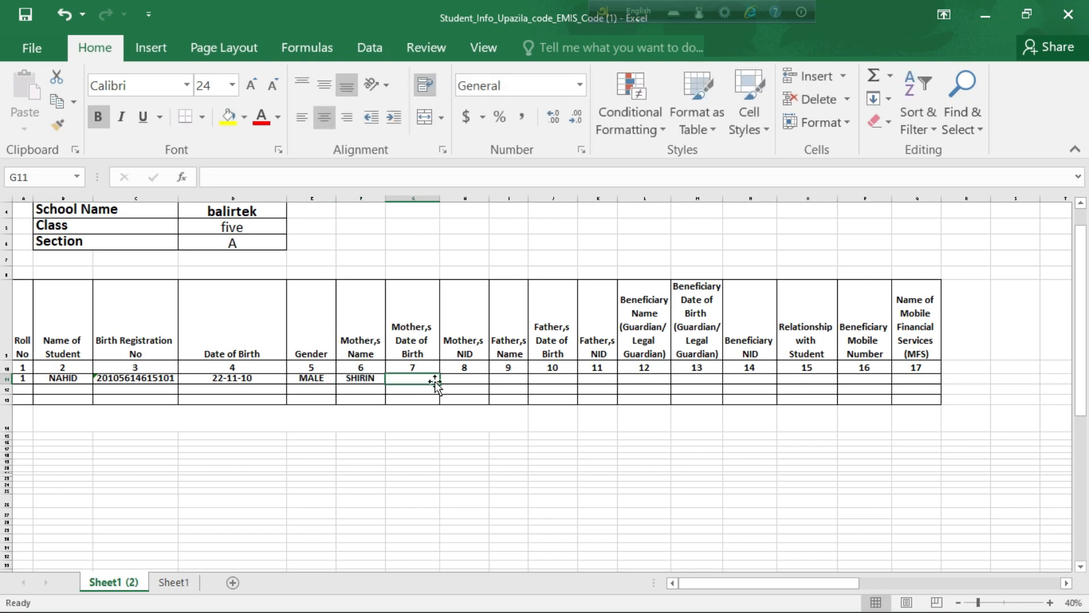
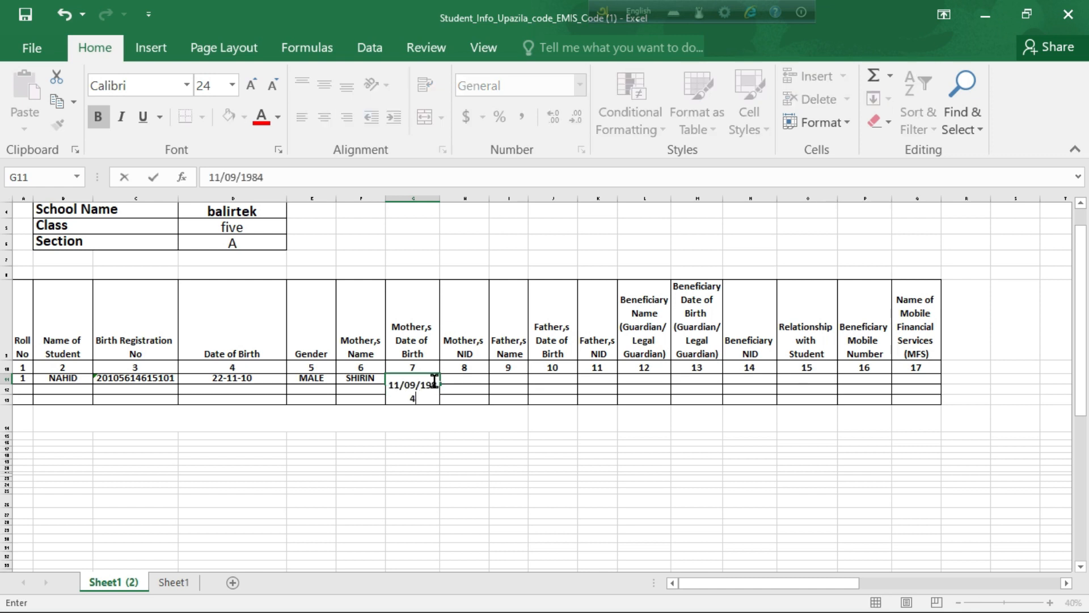
pyautogui.click(465, 380)
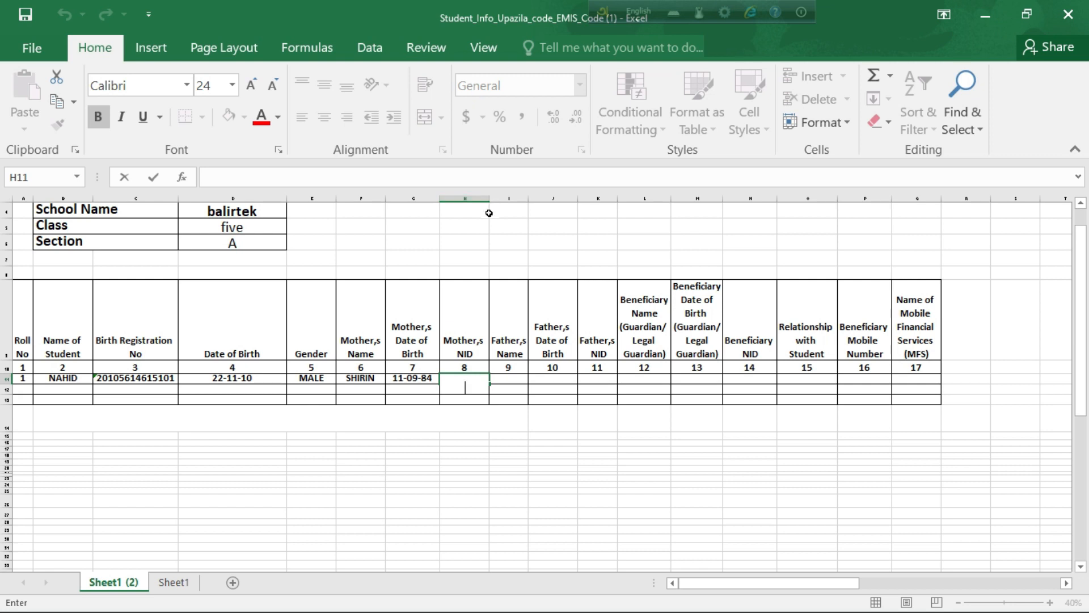
# Step: Widen column H and type the mother's NID into H11
pyautogui.moveTo(491, 198); pyautogui.dragTo(561, 198)
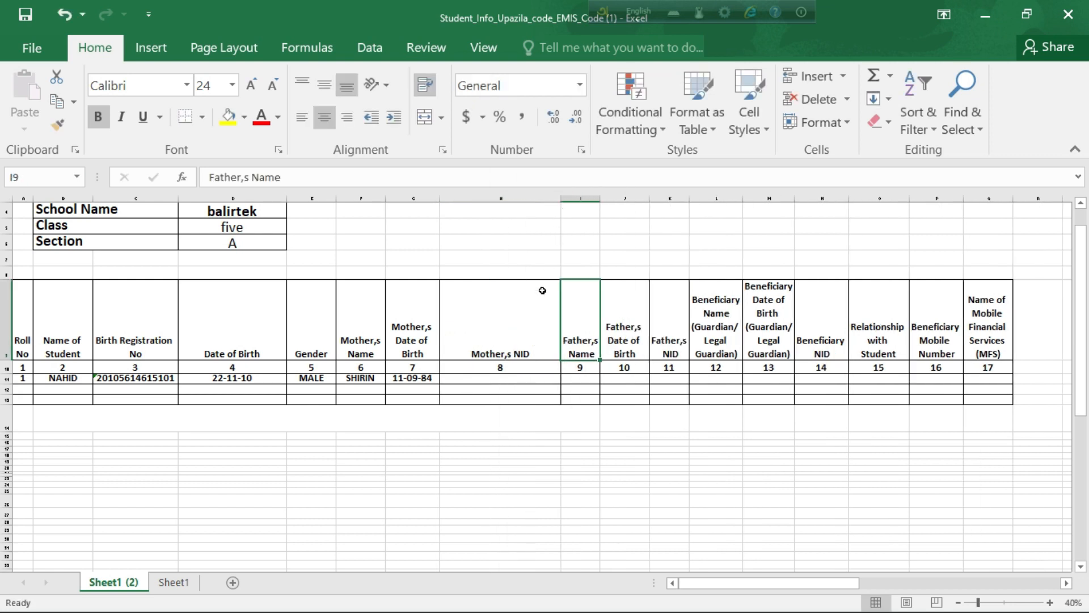
pyautogui.click(480, 382)
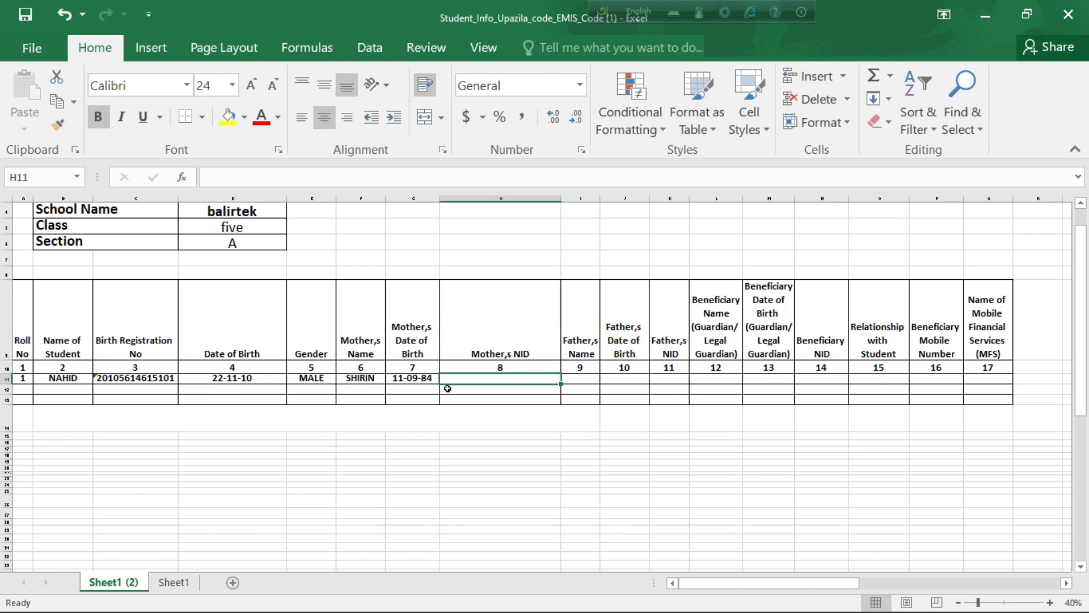
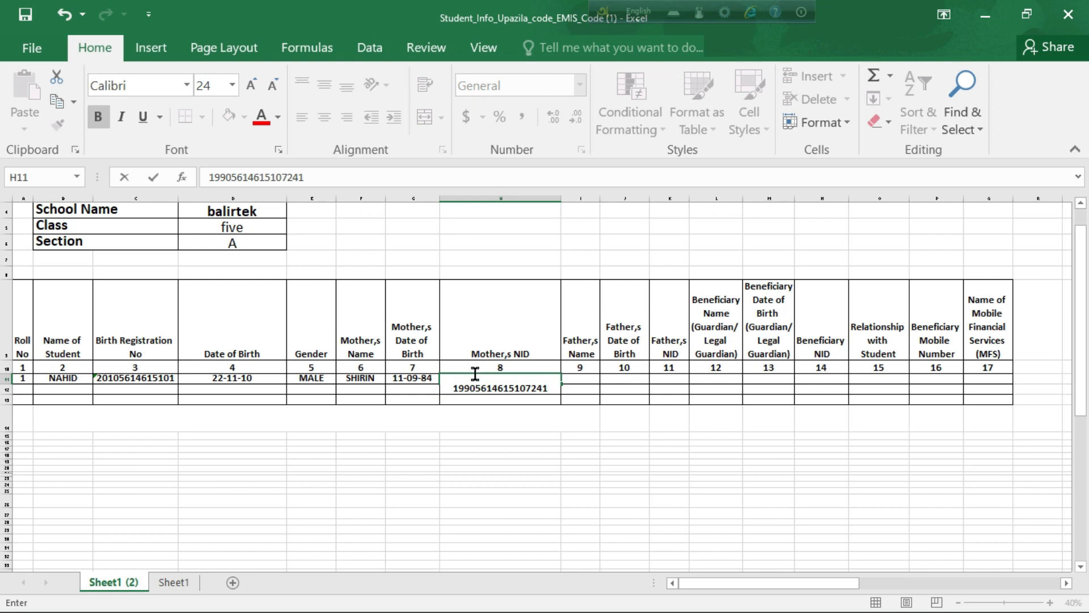
pyautogui.click(583, 381)
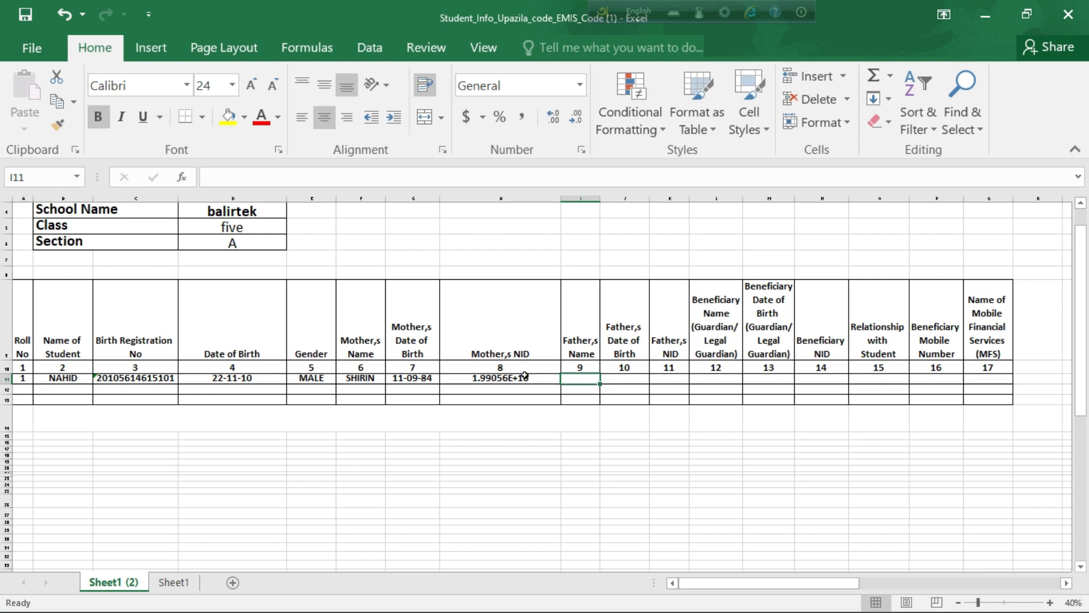
pyautogui.doubleClick(491, 379)
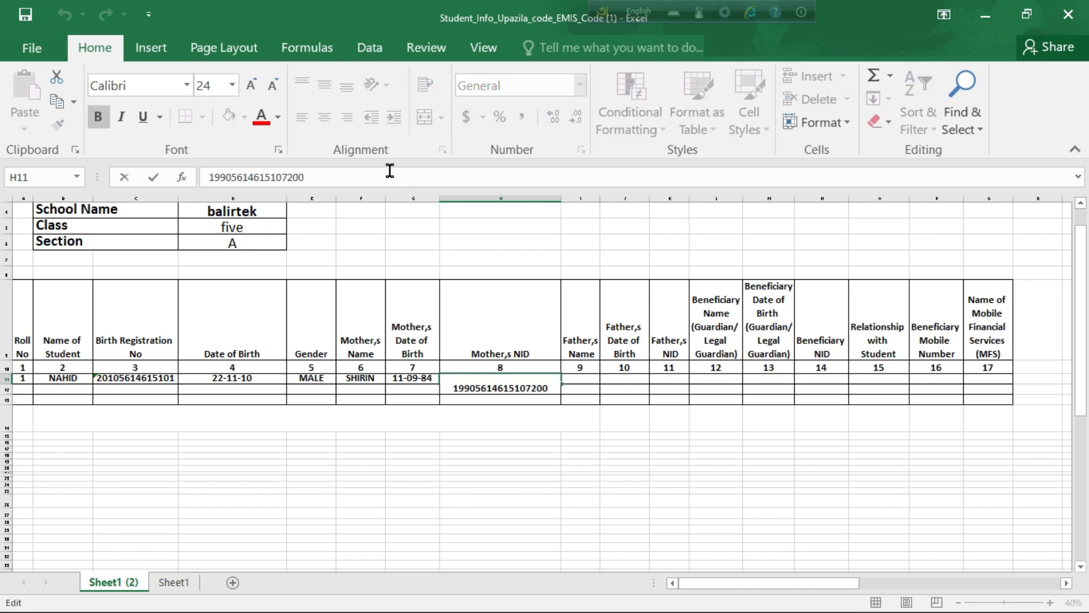
pyautogui.click(511, 400)
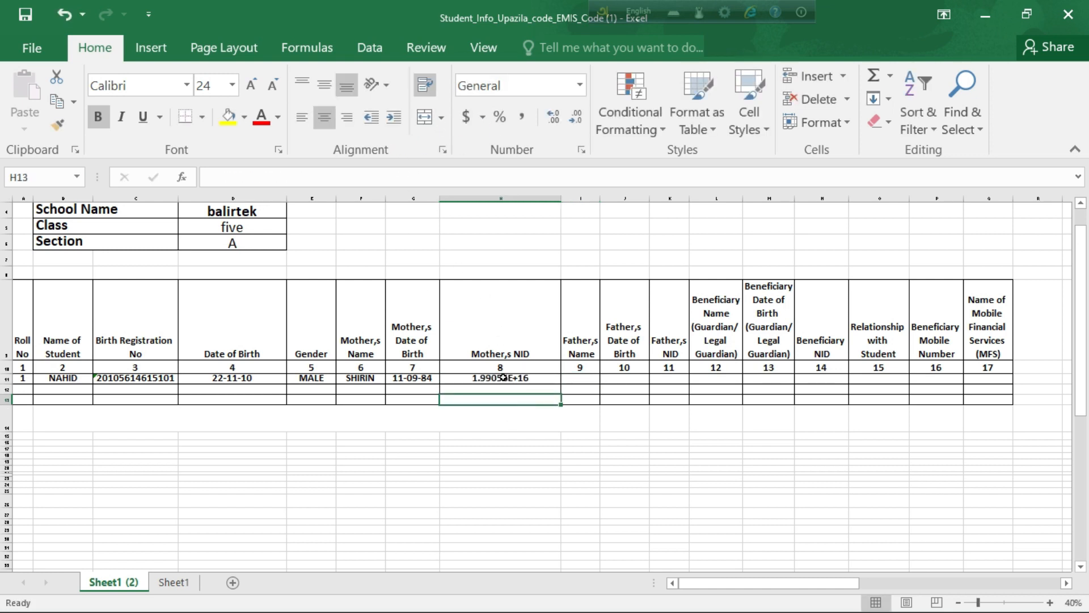
# Step: Format H11 as Text and re-enter it so the full NID displays
pyautogui.click(504, 378)
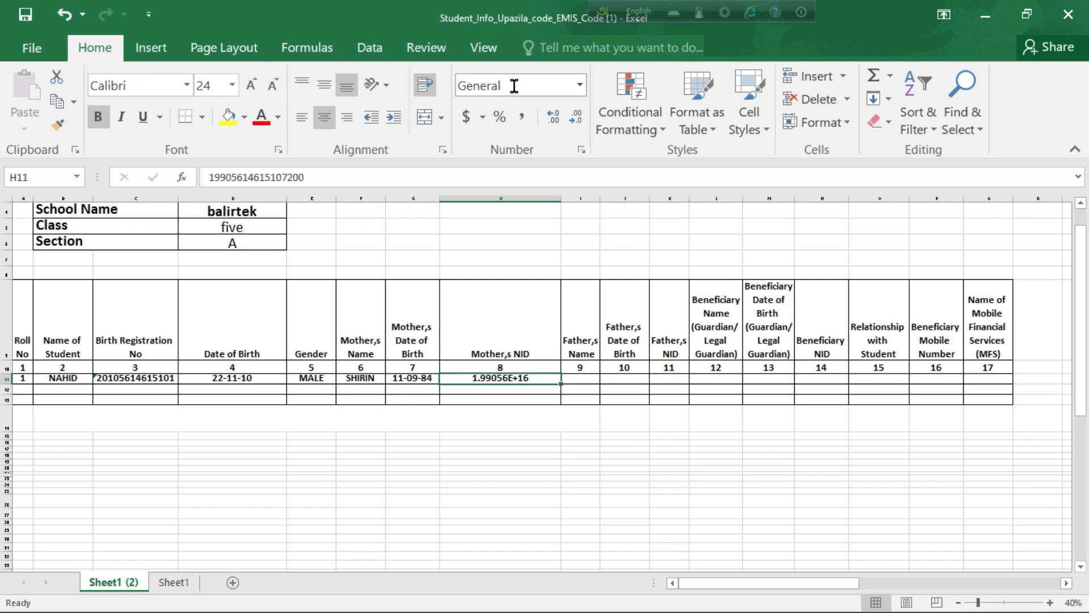
pyautogui.click(580, 92)
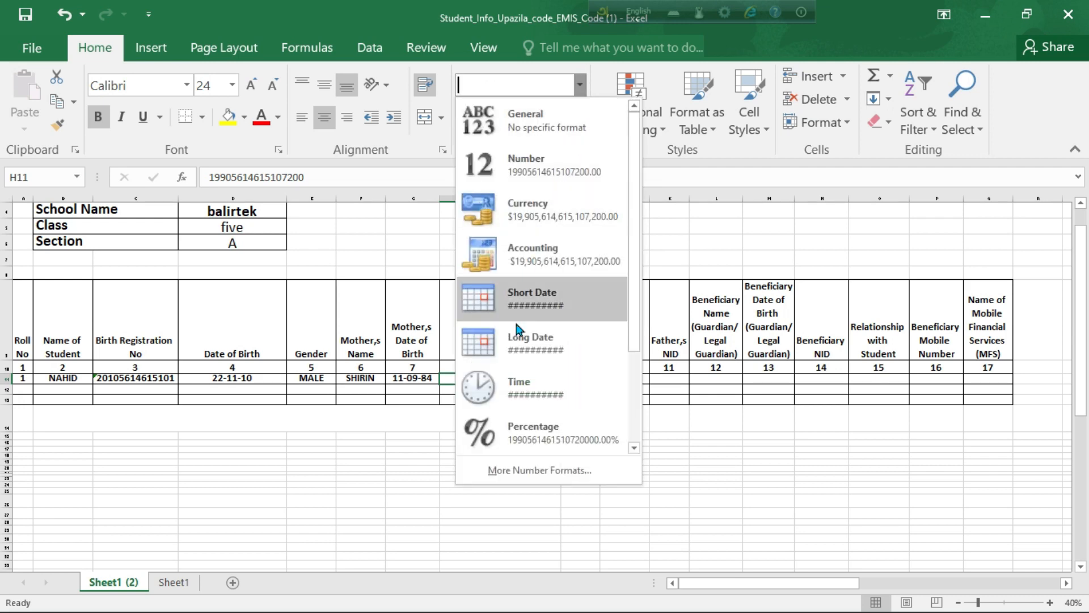
pyautogui.scroll(-2, 528, 346)
pyautogui.click(539, 431)
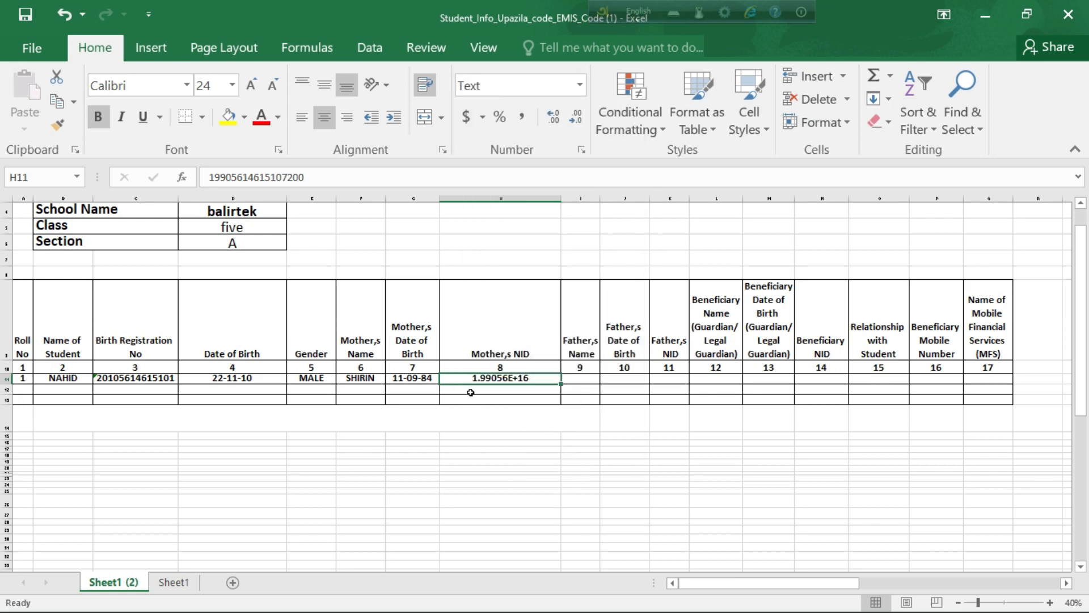
pyautogui.doubleClick(488, 377)
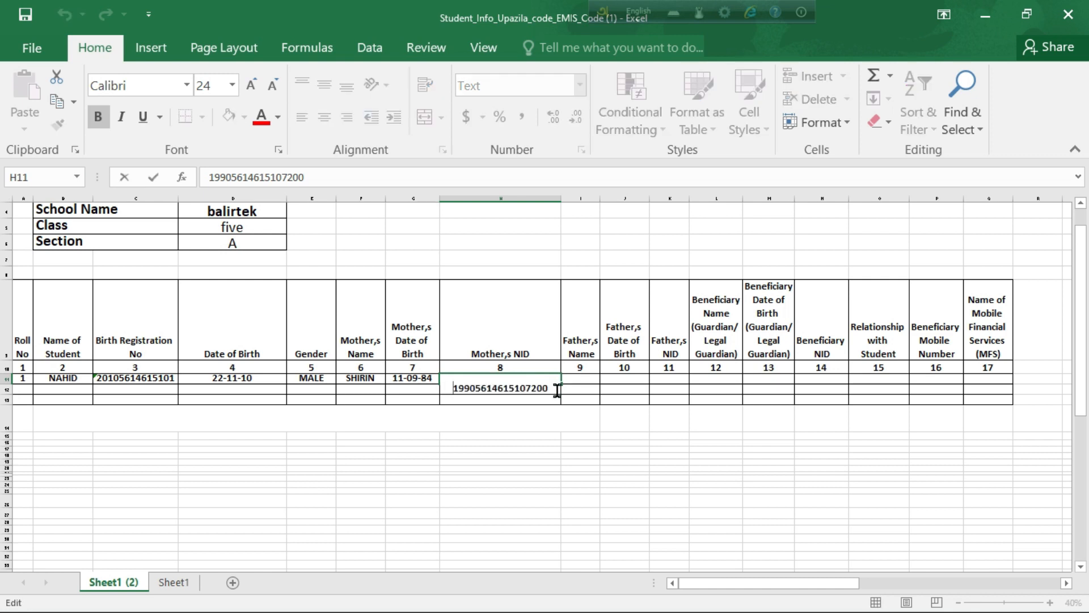
pyautogui.click(524, 395)
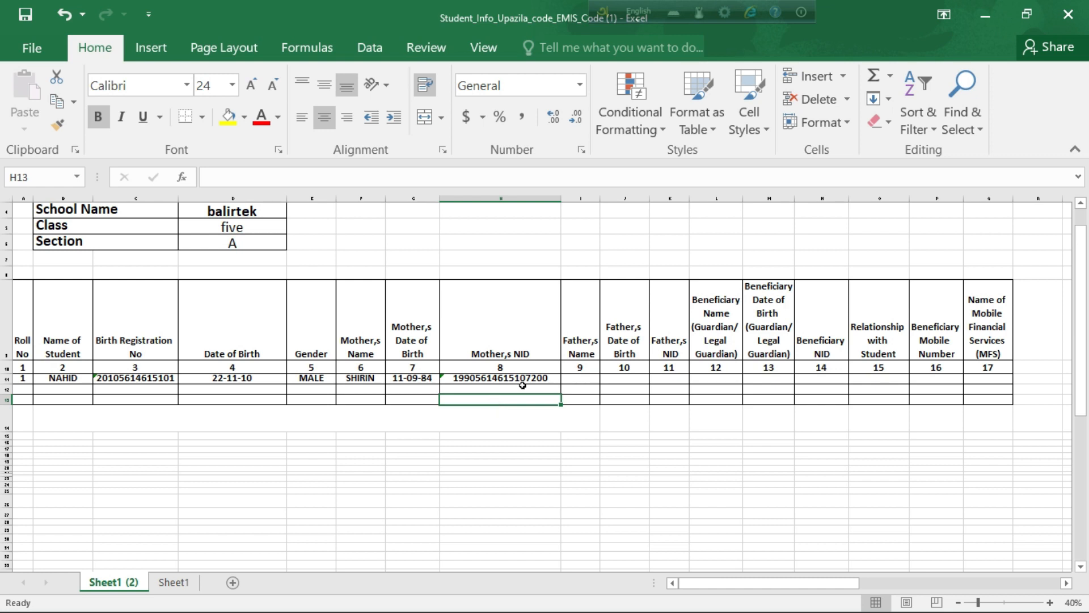
pyautogui.click(577, 379)
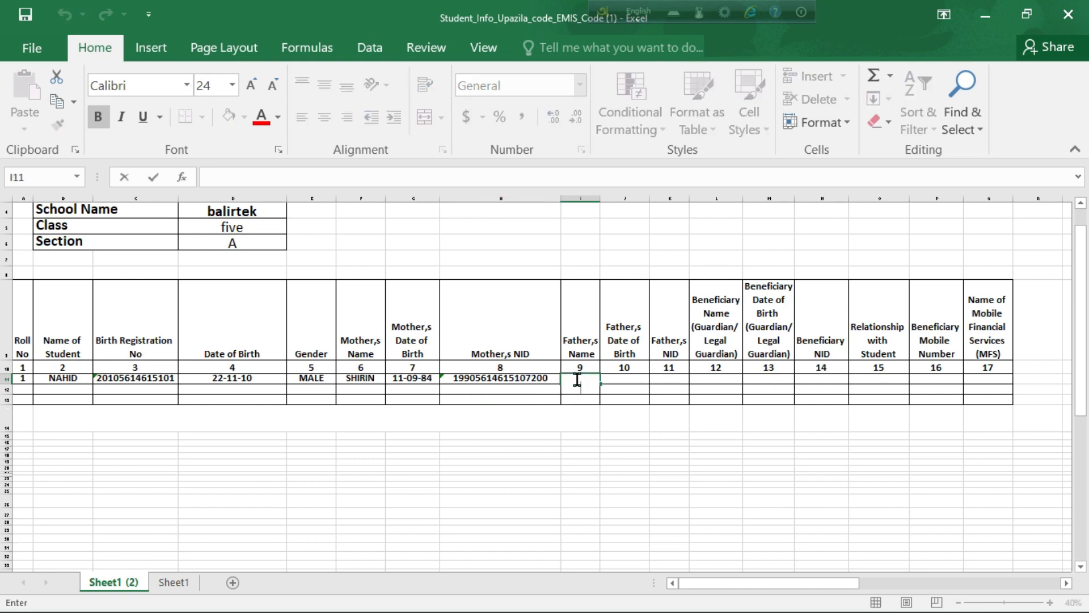
pyautogui.write('SHORIF')
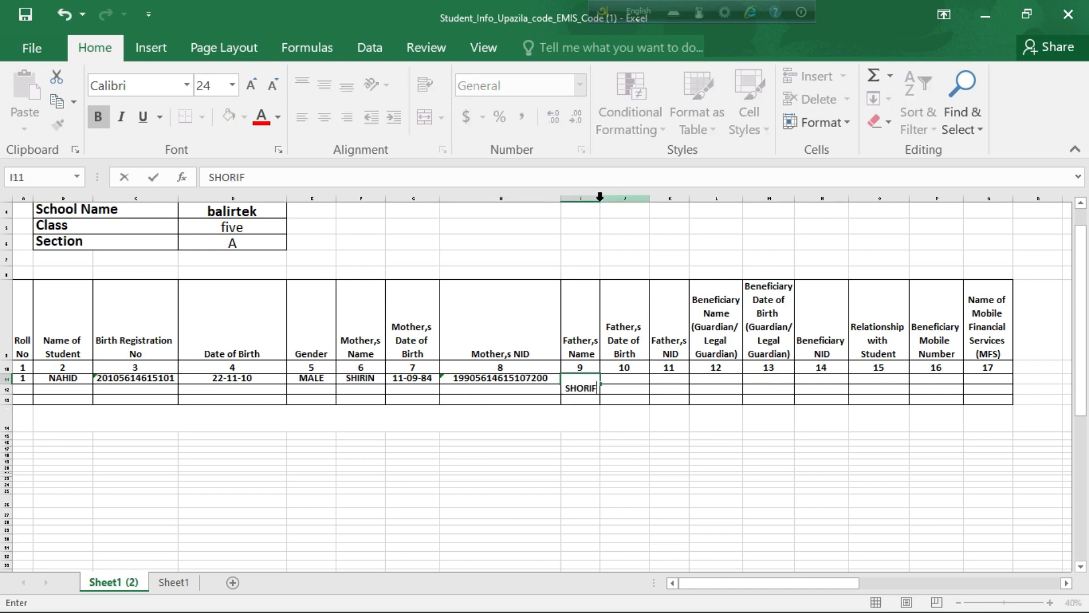
pyautogui.click(616, 378)
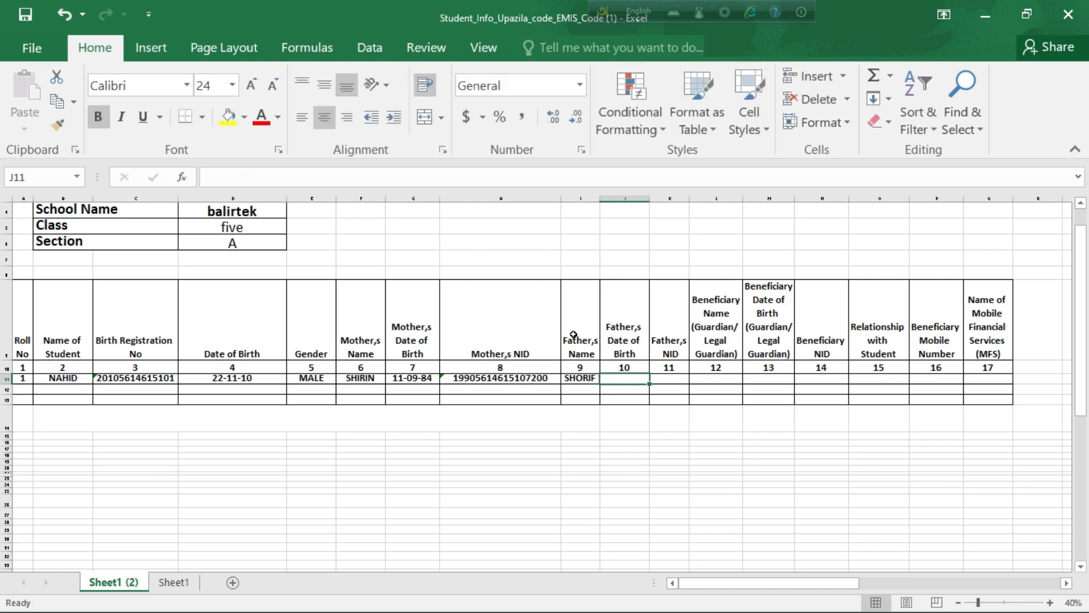
pyautogui.moveTo(600, 200); pyautogui.dragTo(620, 202)
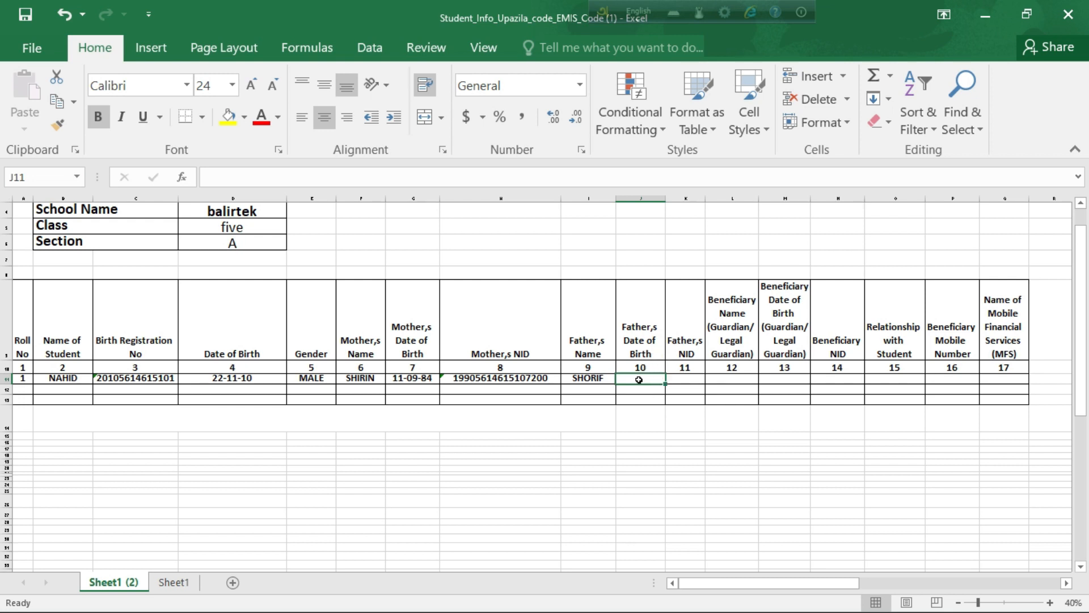
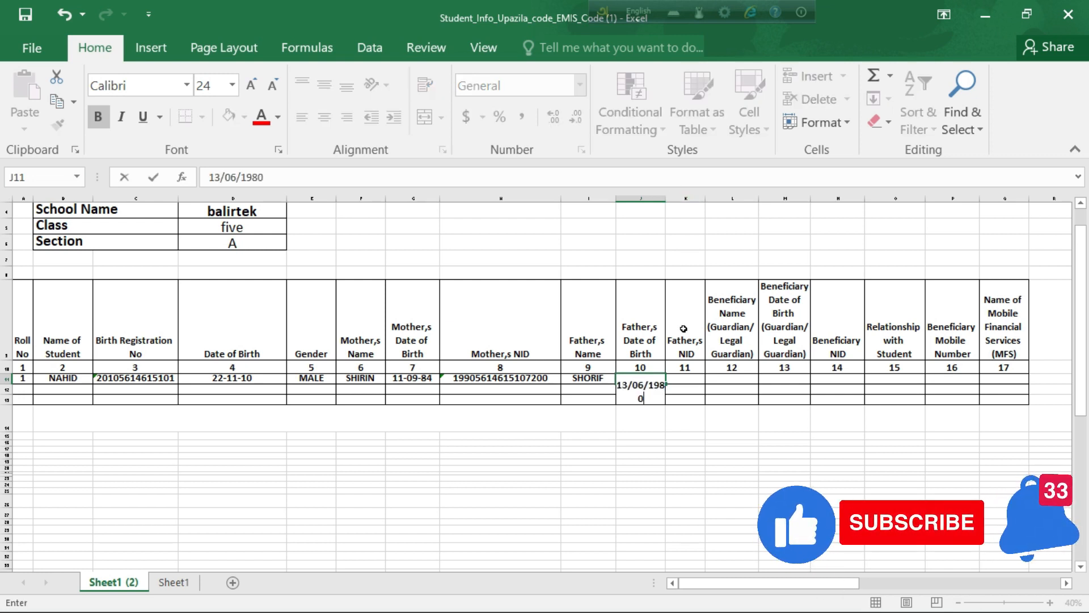
pyautogui.click(683, 380)
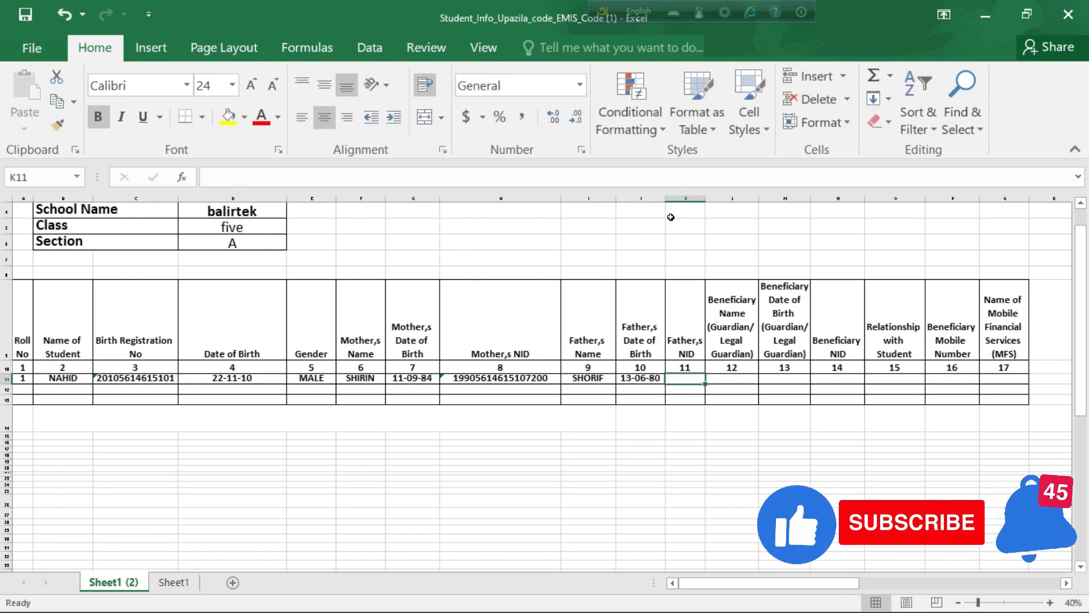
pyautogui.moveTo(668, 200)
pyautogui.mouseDown()
pyautogui.moveTo(690, 201)
pyautogui.moveTo(679, 201)
pyautogui.mouseUp()
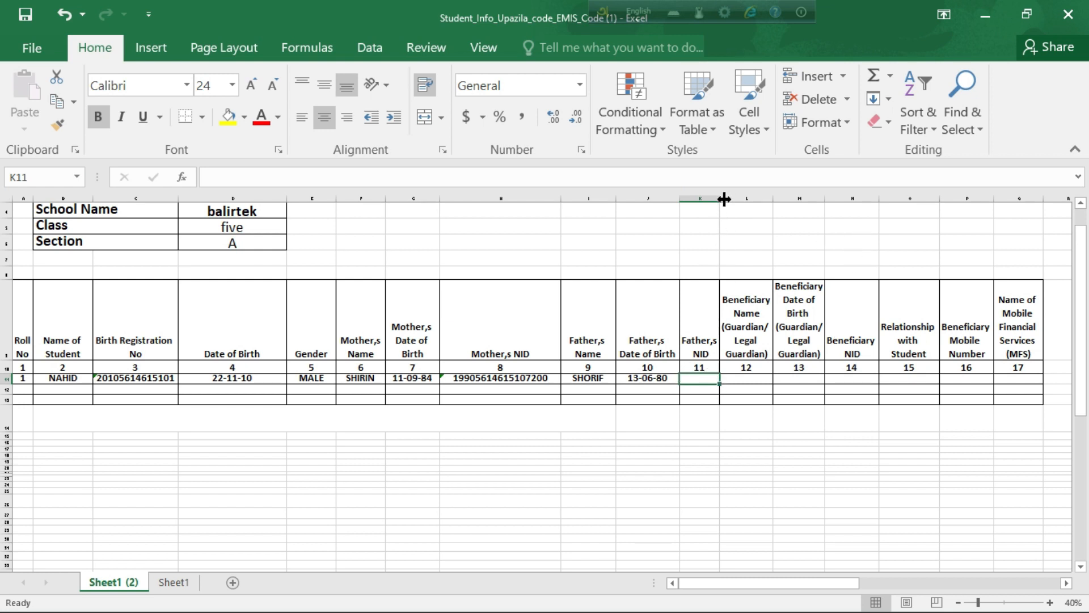
# Step: Widen column K and type the father's NID into K11, fixing the last digit
pyautogui.moveTo(720, 201); pyautogui.dragTo(770, 202)
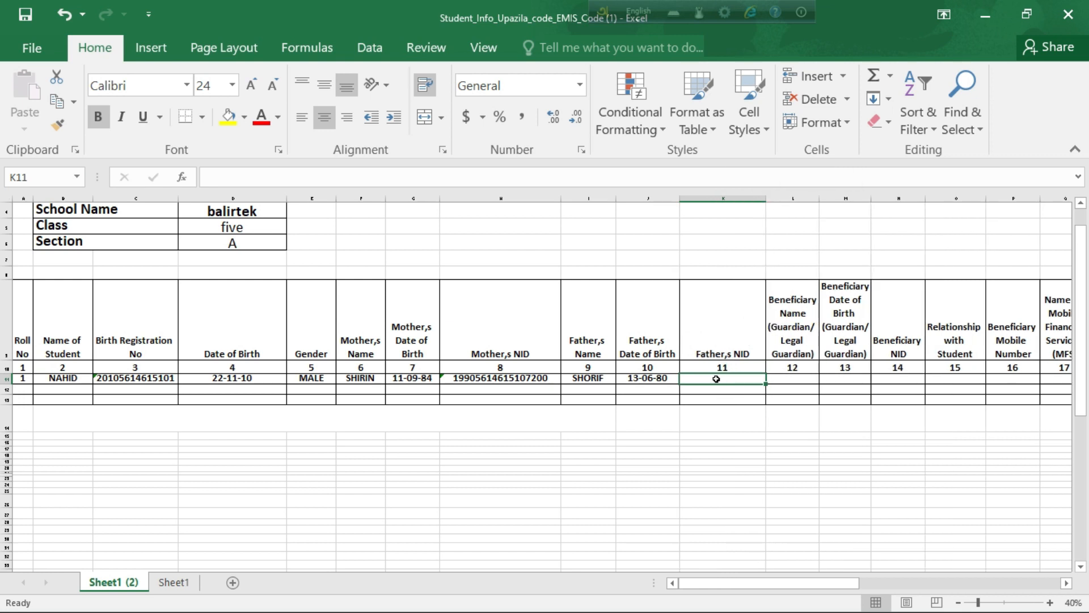
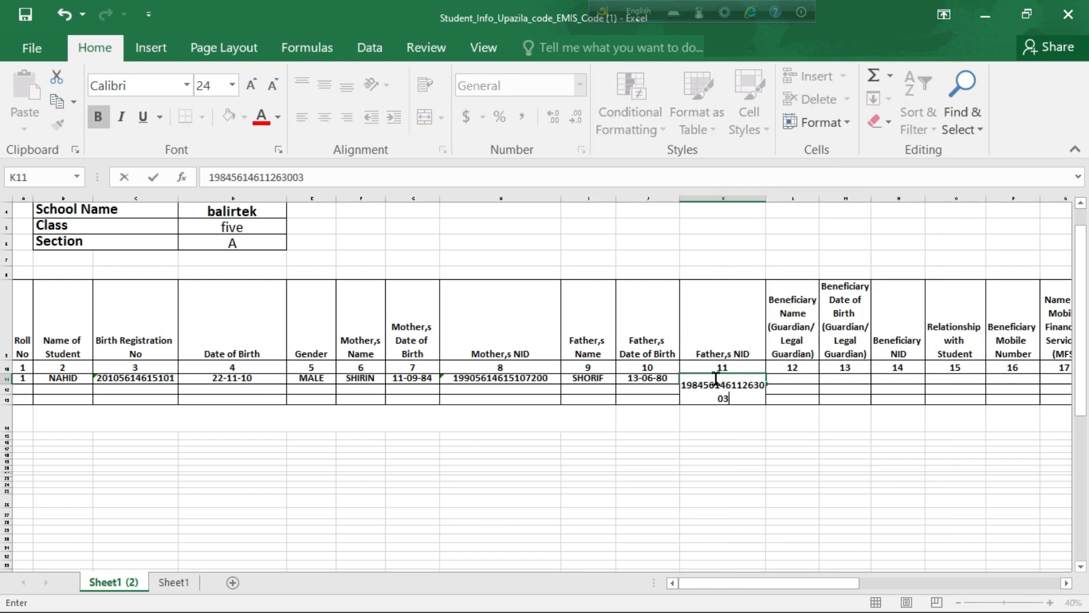
pyautogui.click(802, 391)
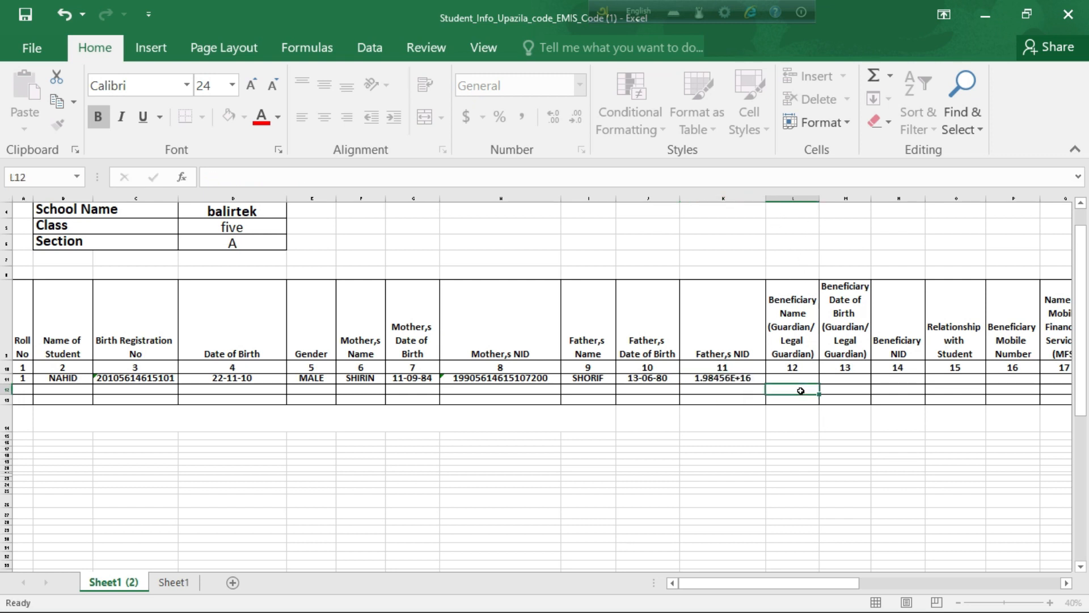
# Step: Format K11 as Text and re-enter it so the full NID shows
pyautogui.click(734, 380)
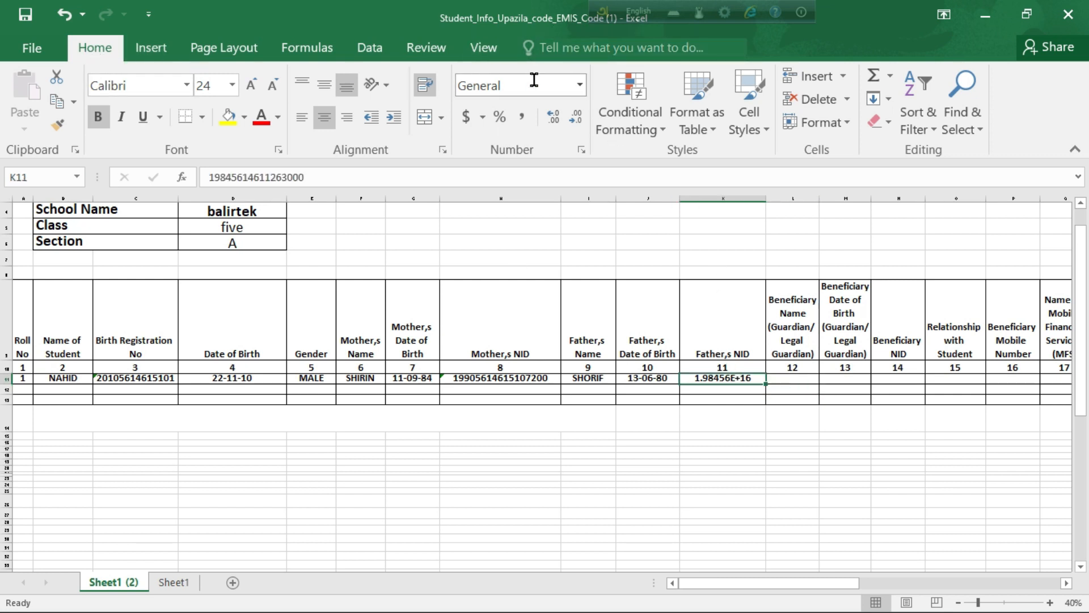
pyautogui.click(579, 87)
pyautogui.click(579, 87)
pyautogui.scroll(-3, 562, 239)
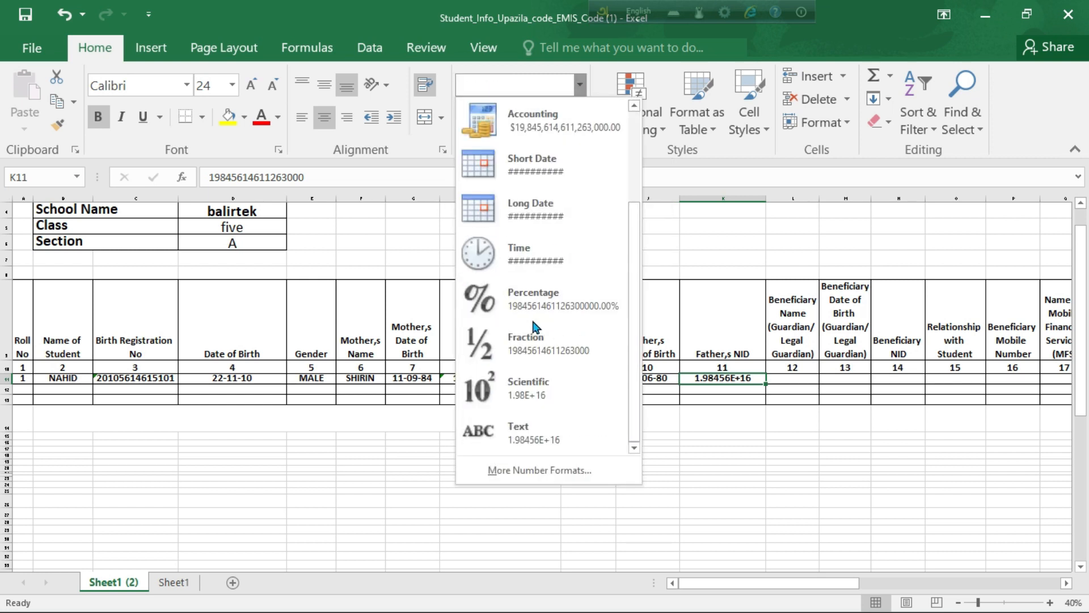
pyautogui.click(551, 425)
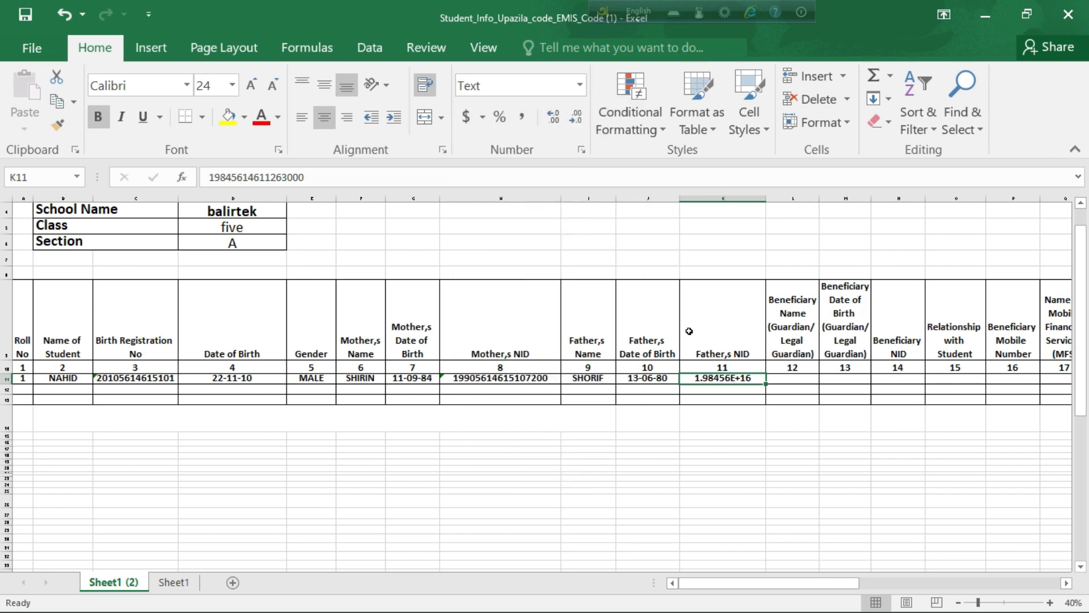
pyautogui.doubleClick(719, 379)
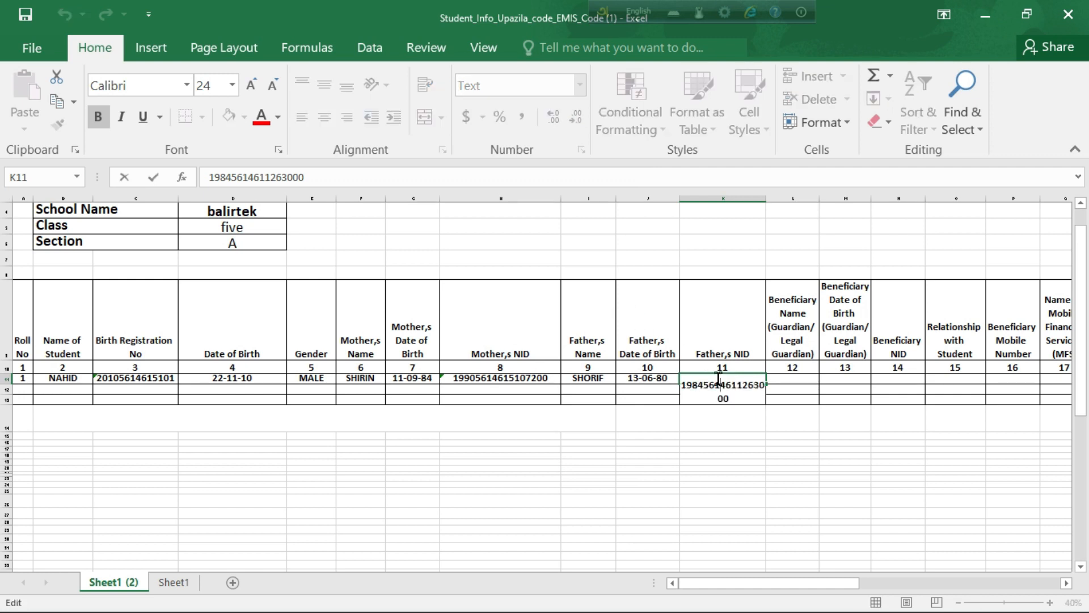
pyautogui.click(782, 379)
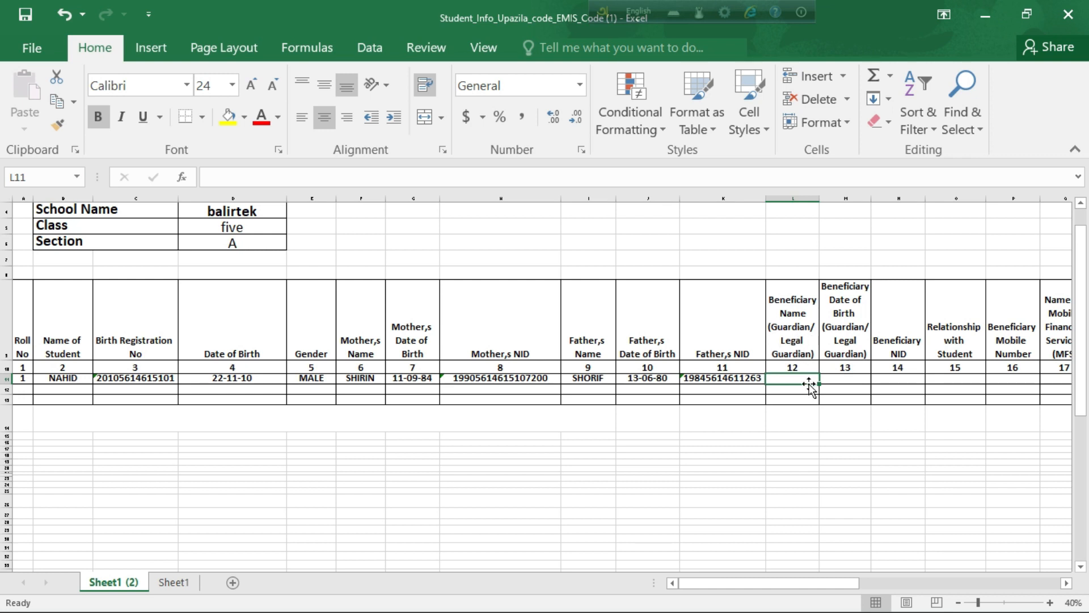
# Step: Copy the mother's name from F11 into the Beneficiary Name cell L11
pyautogui.doubleClick(789, 379)
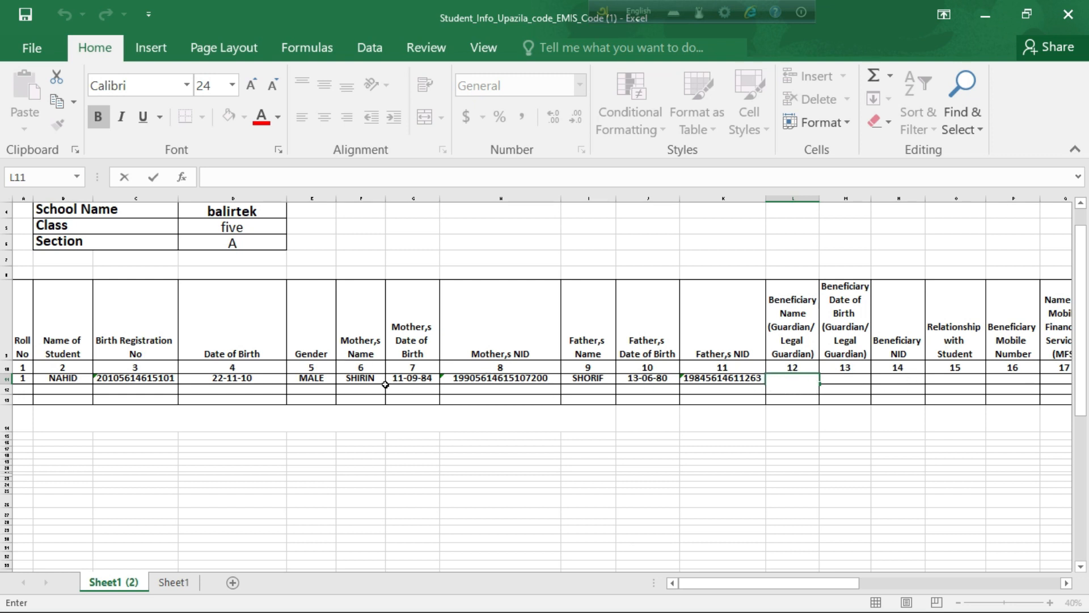
pyautogui.click(362, 377)
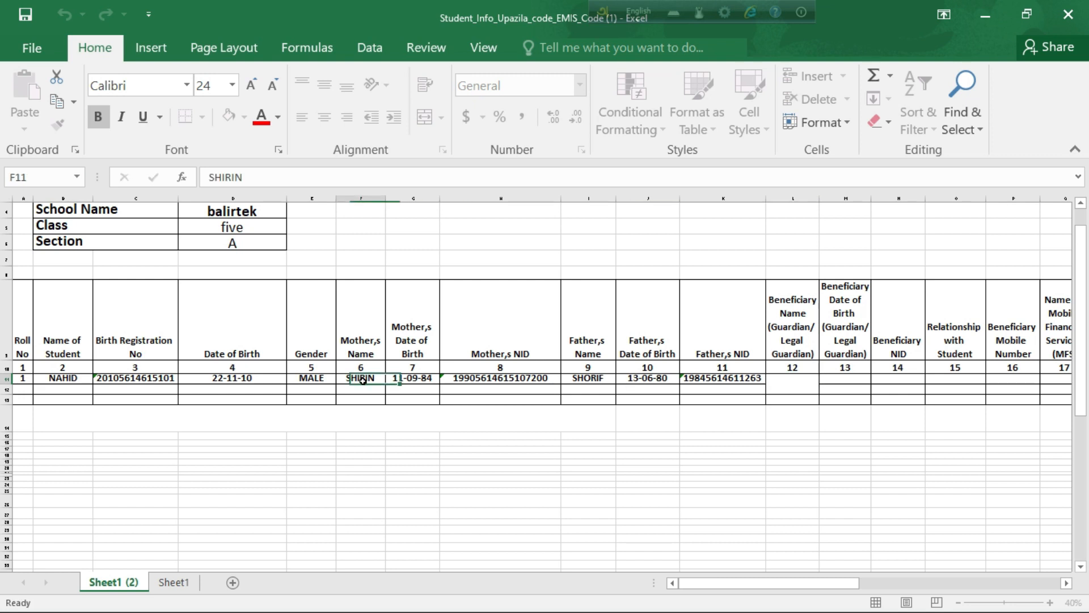
pyautogui.rightClick(363, 377)
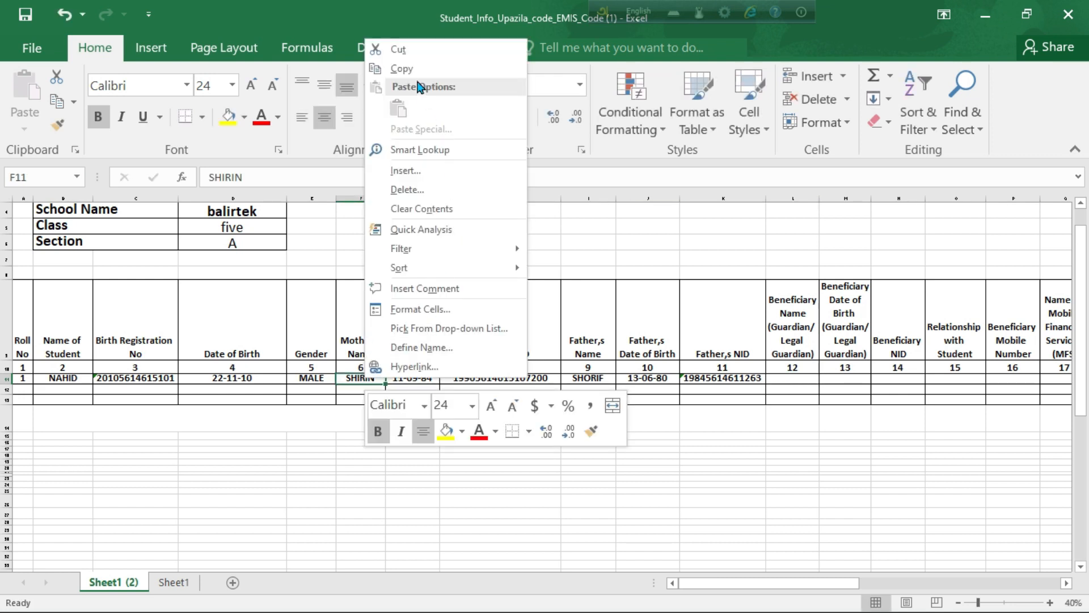
pyautogui.click(396, 67)
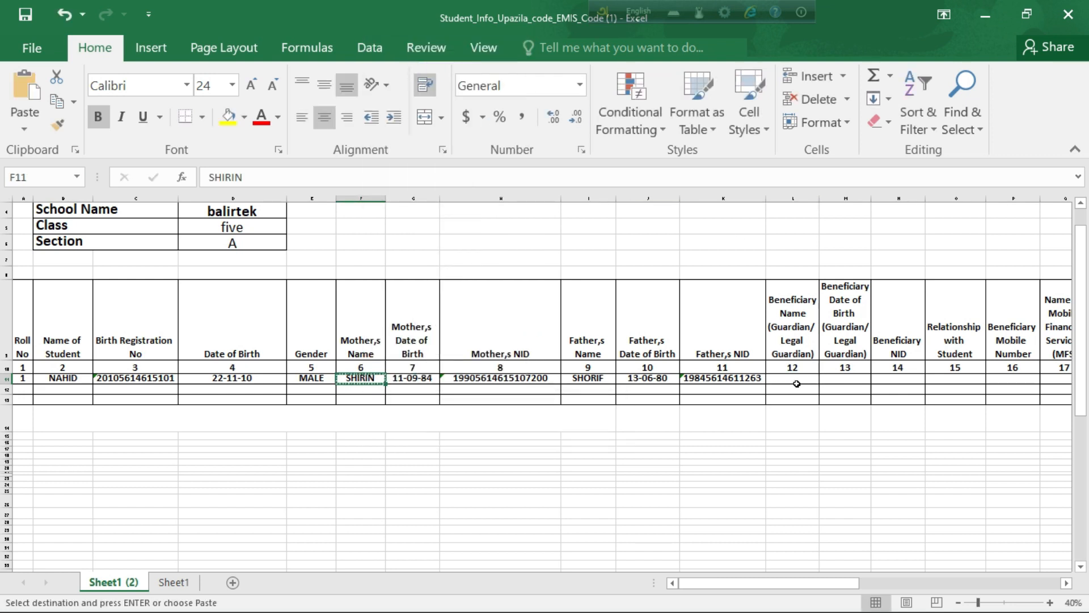
pyautogui.doubleClick(793, 379)
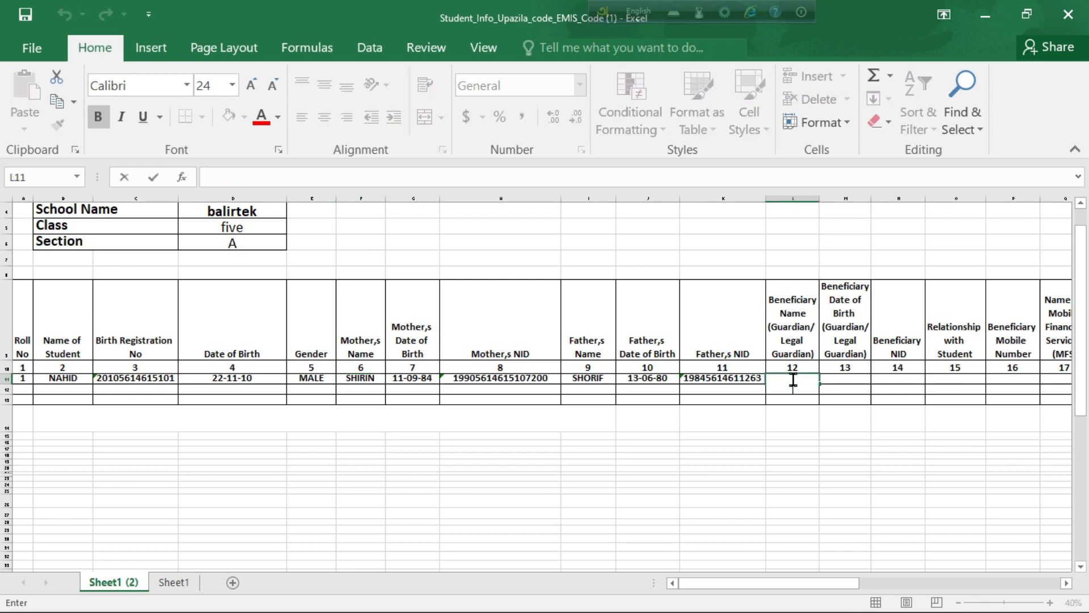
pyautogui.scroll(1, 793, 380)
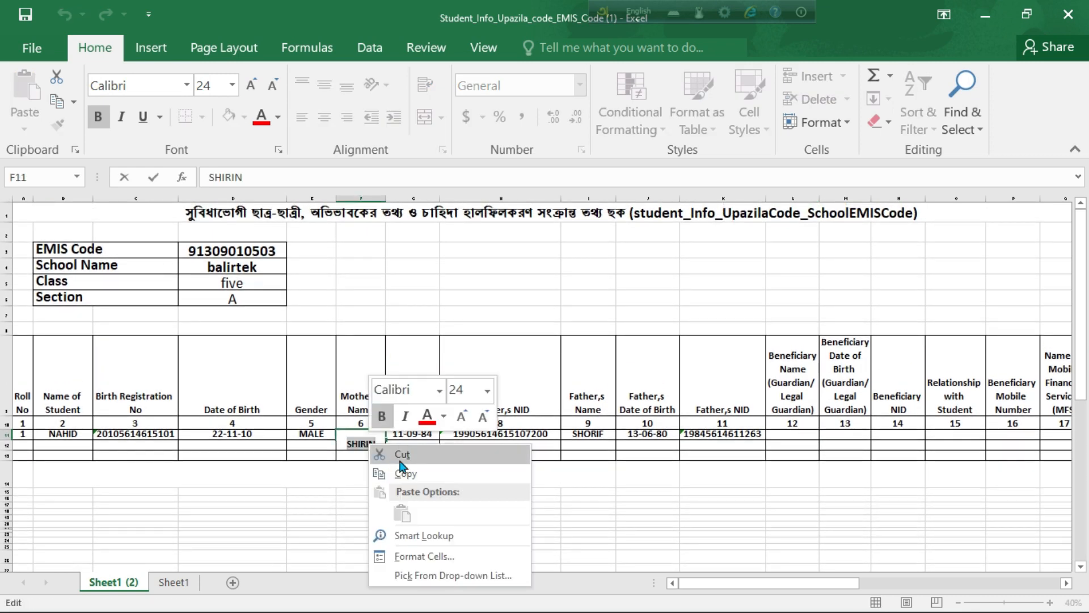
pyautogui.click(413, 475)
pyautogui.click(797, 434)
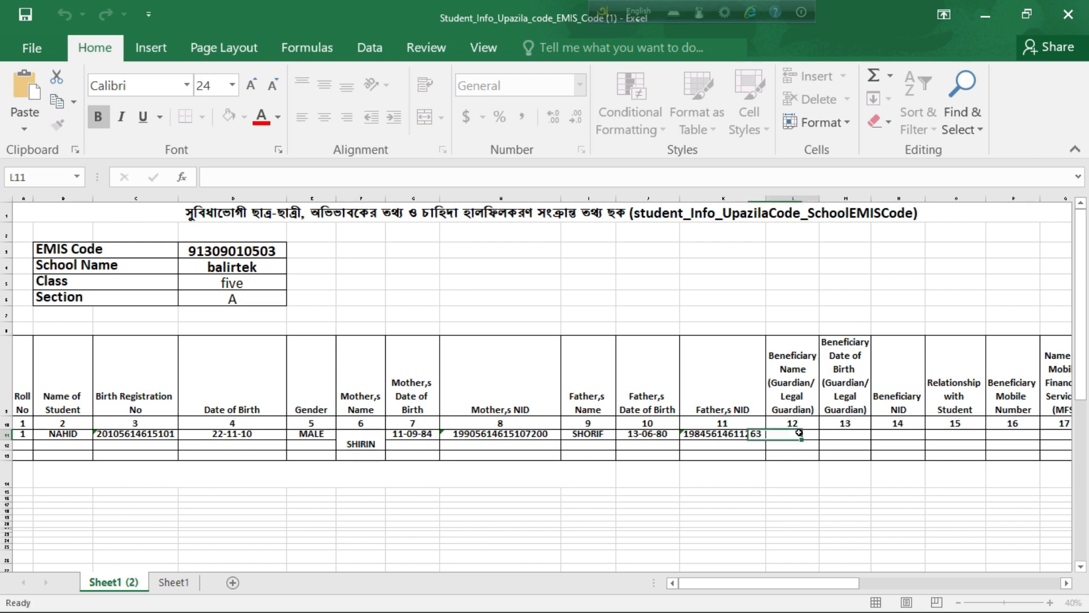
pyautogui.hotkey('ctrl', 'v')
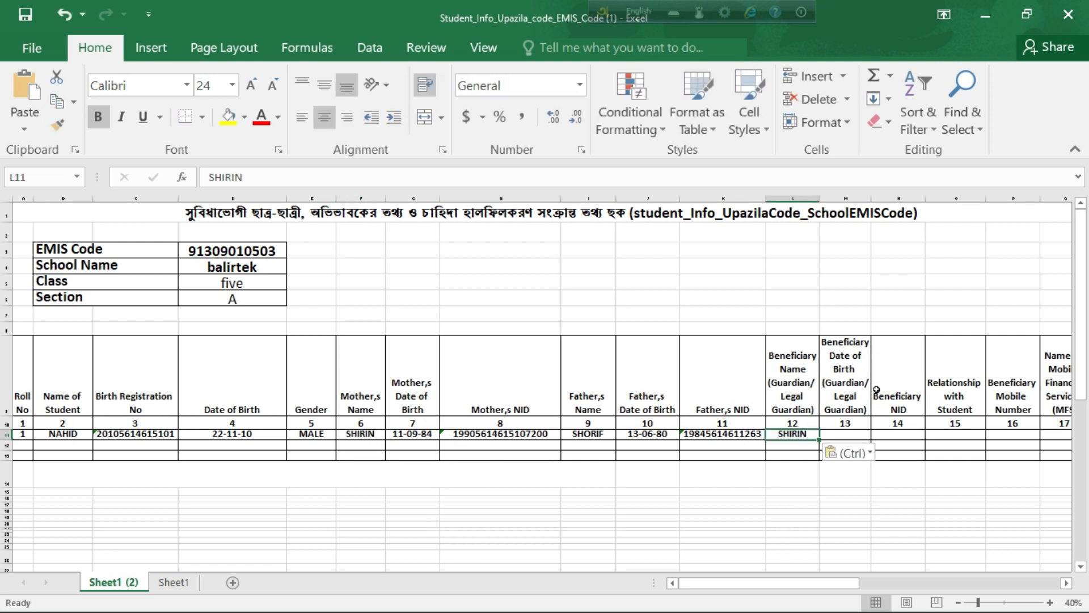
pyautogui.scroll(-1, 874, 389)
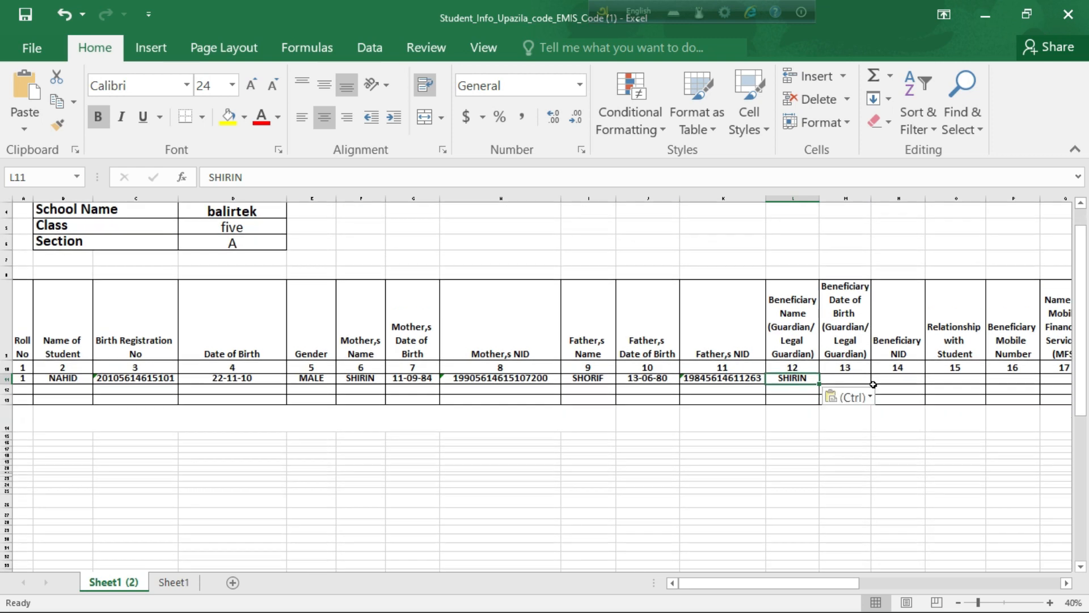
pyautogui.doubleClick(840, 378)
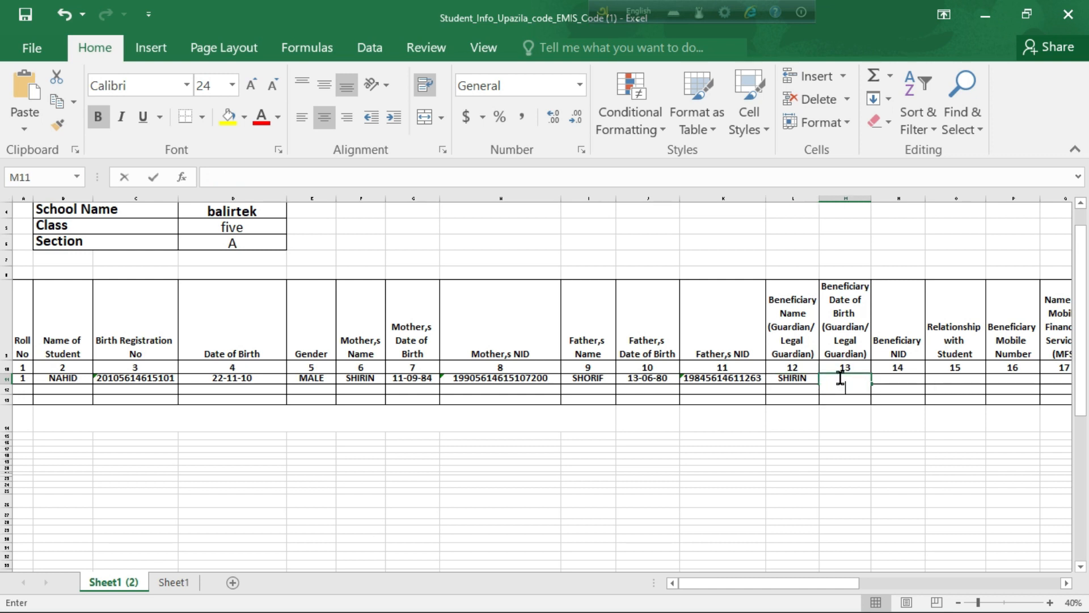
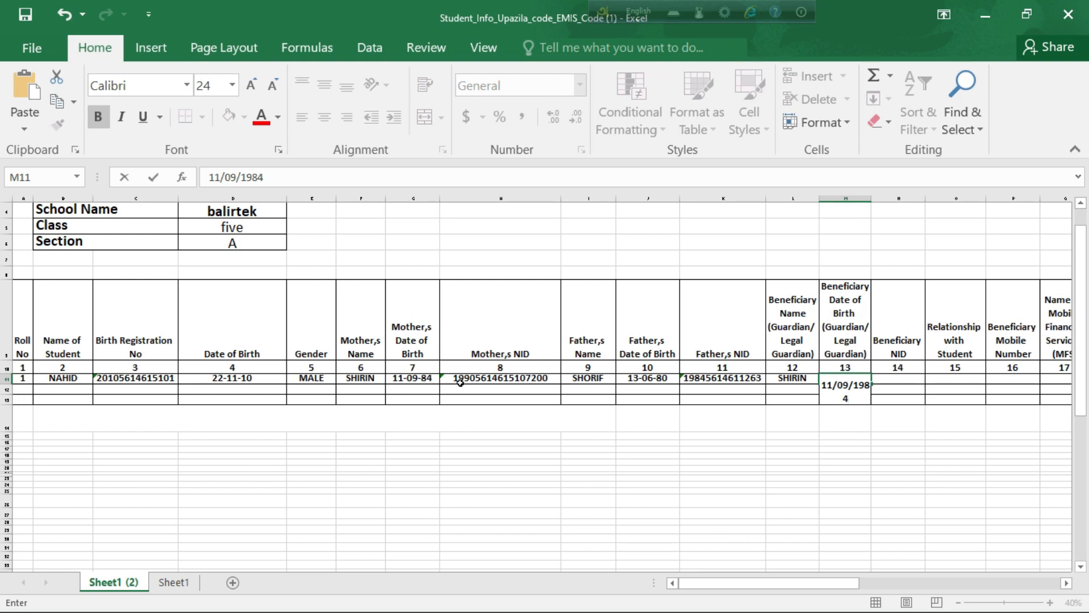
pyautogui.click(892, 384)
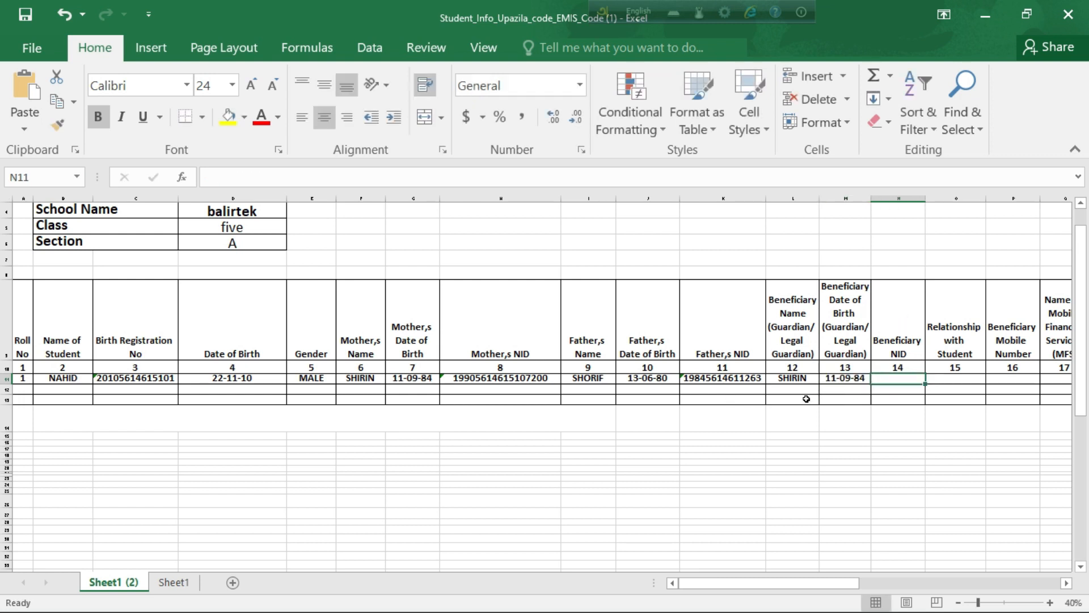
# Step: Copy the mother's NID from H11 into Beneficiary NID cell N11 and widen column N
pyautogui.doubleClick(505, 378)
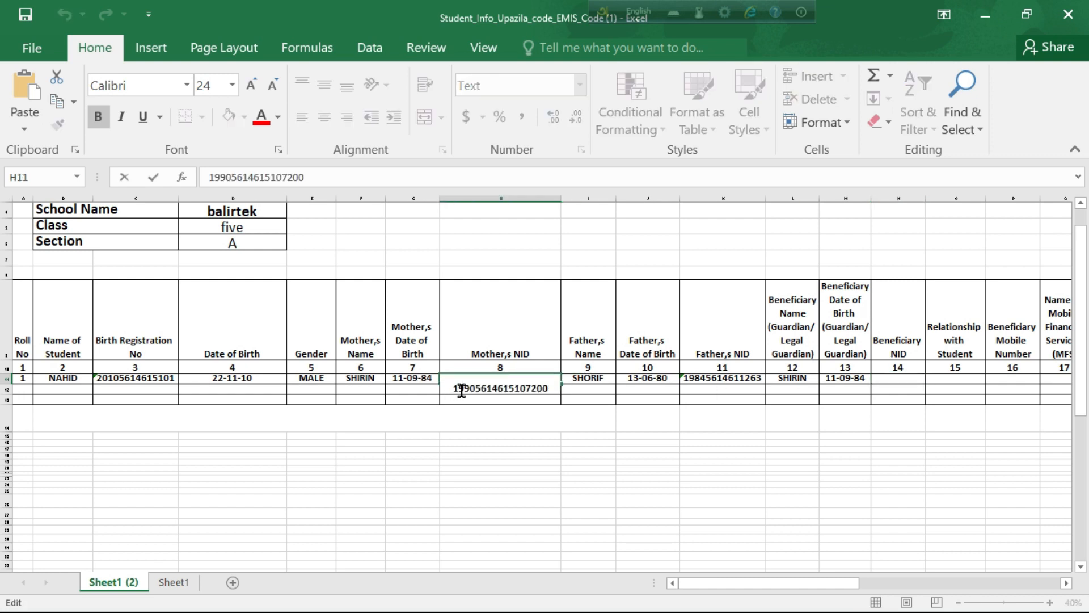
pyautogui.moveTo(460, 390); pyautogui.dragTo(552, 387)
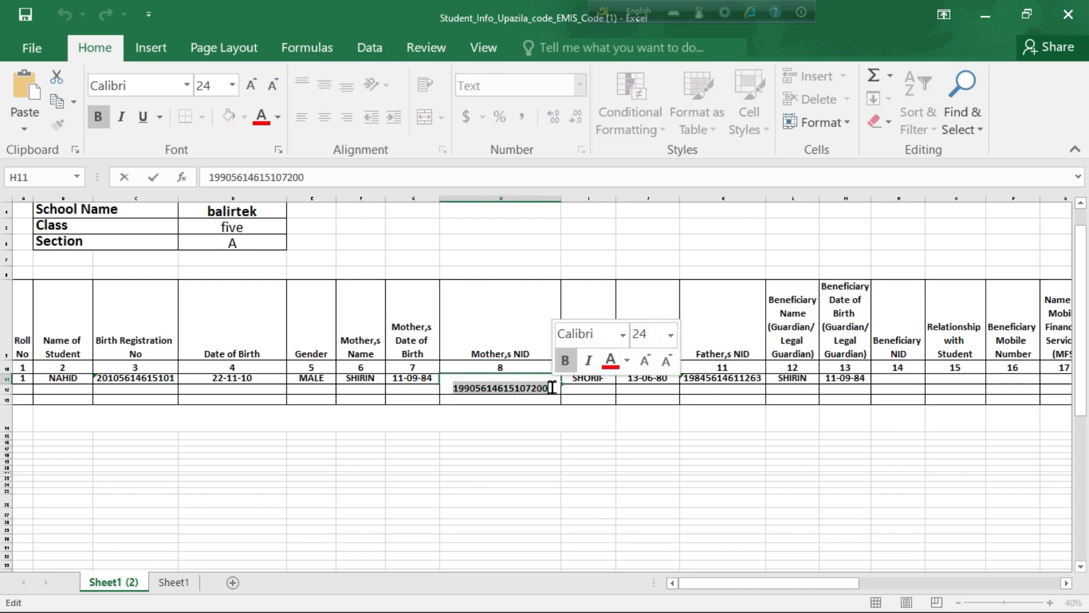
pyautogui.rightClick(537, 391)
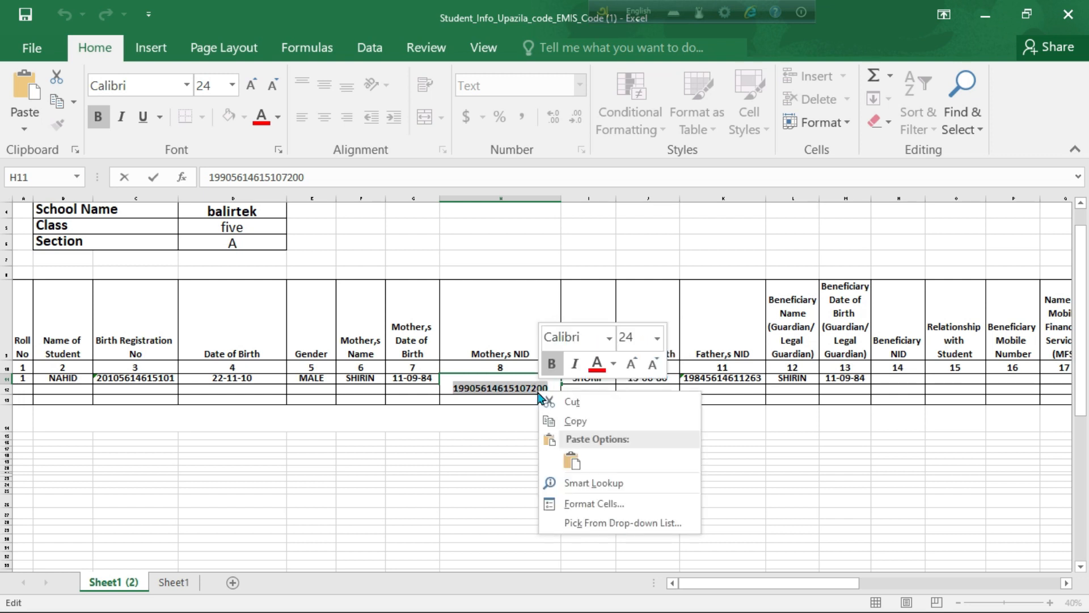
pyautogui.click(574, 420)
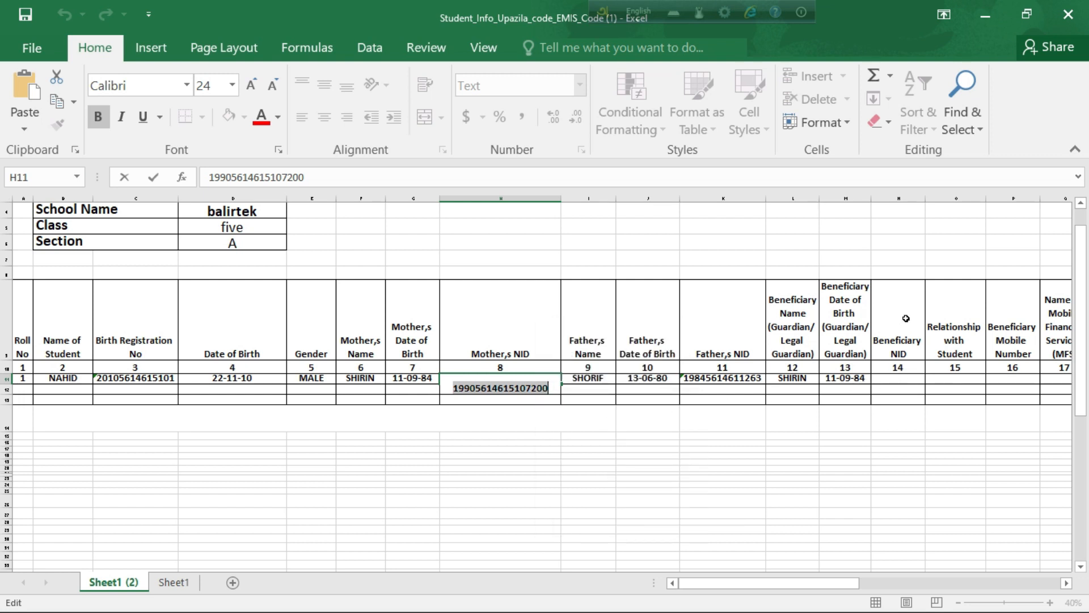
pyautogui.click(898, 384)
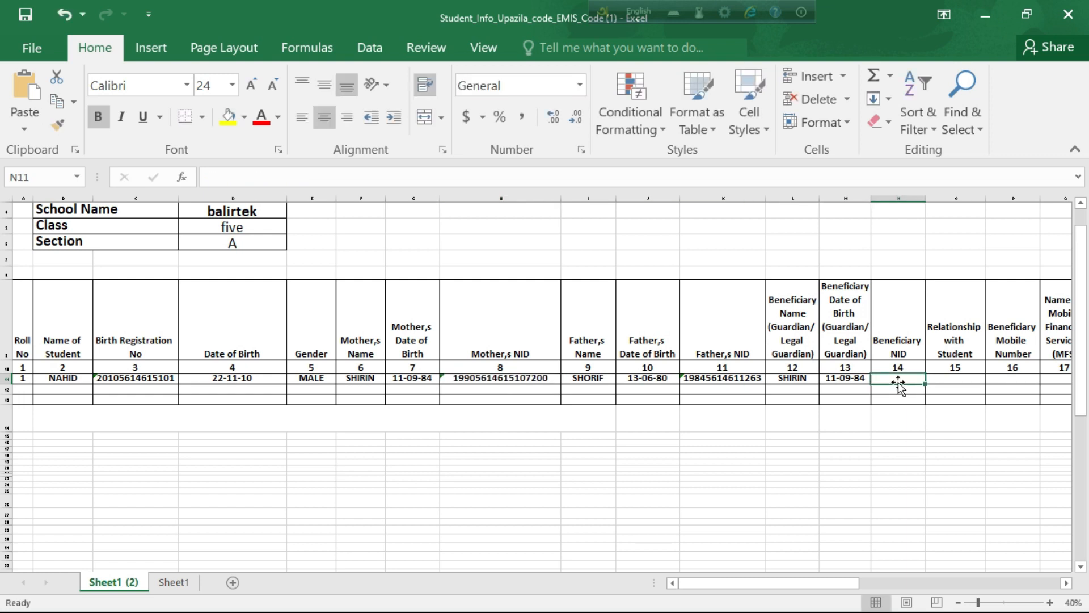
pyautogui.hotkey('ctrl', 'v')
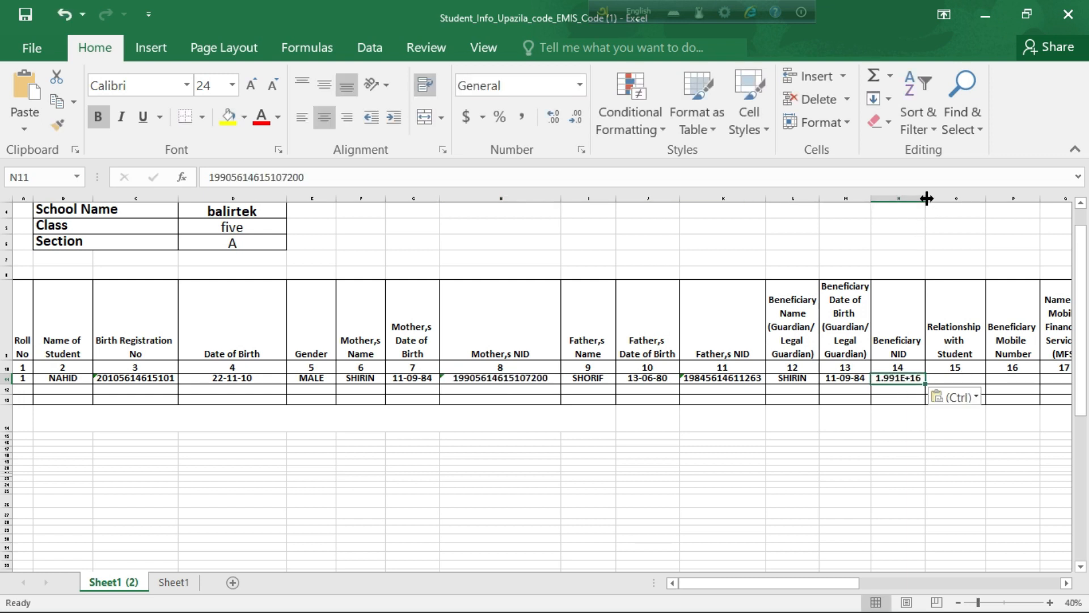
pyautogui.moveTo(926, 197); pyautogui.dragTo(955, 196)
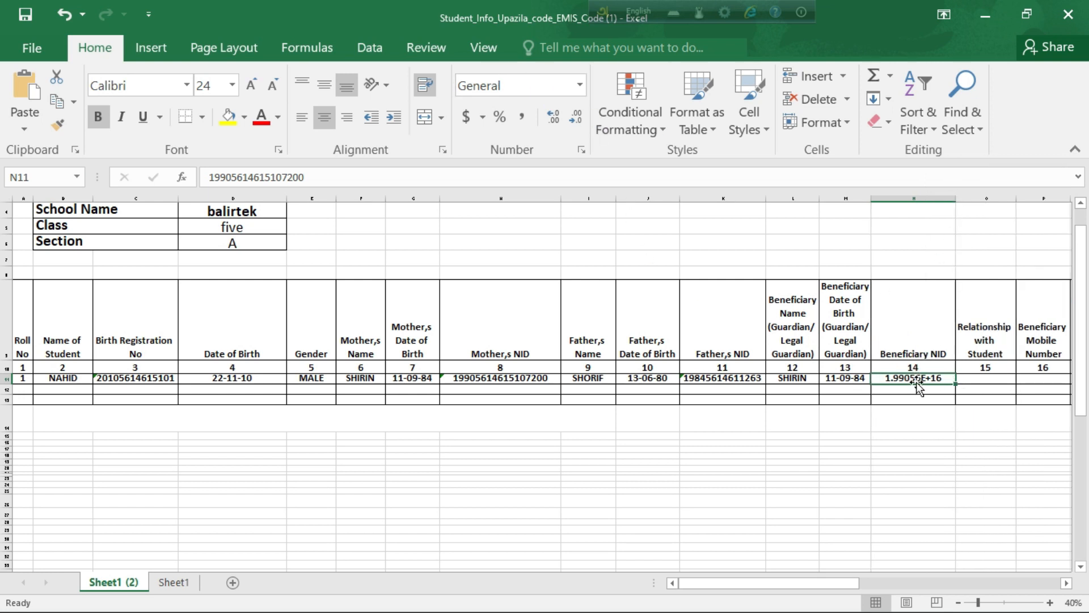
# Step: Format N11 as Text and re-enter it so every digit is kept
pyautogui.click(580, 88)
pyautogui.scroll(-1, 562, 363)
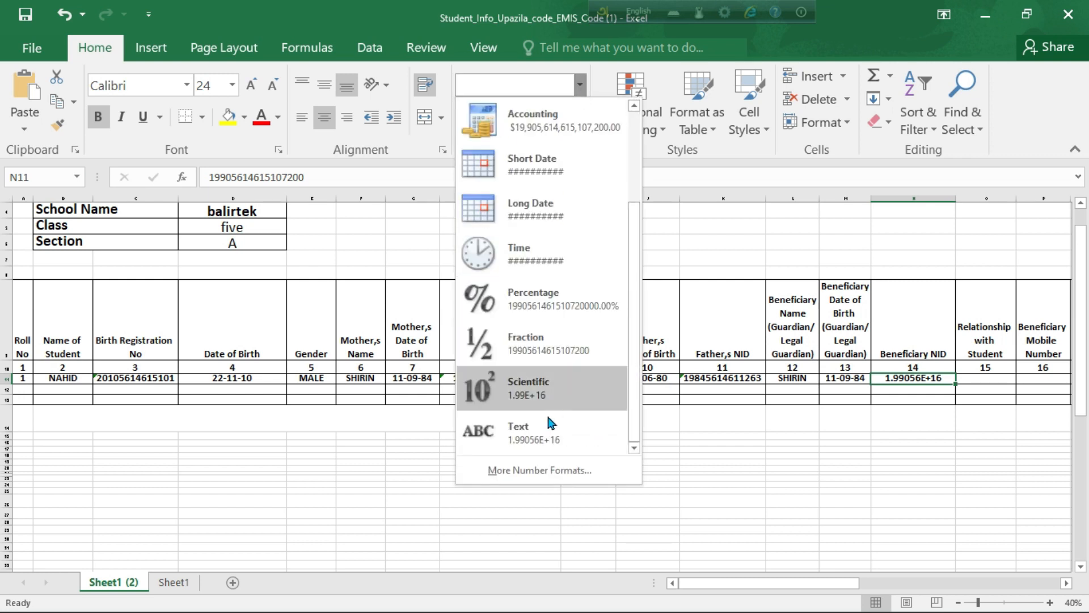
pyautogui.click(541, 431)
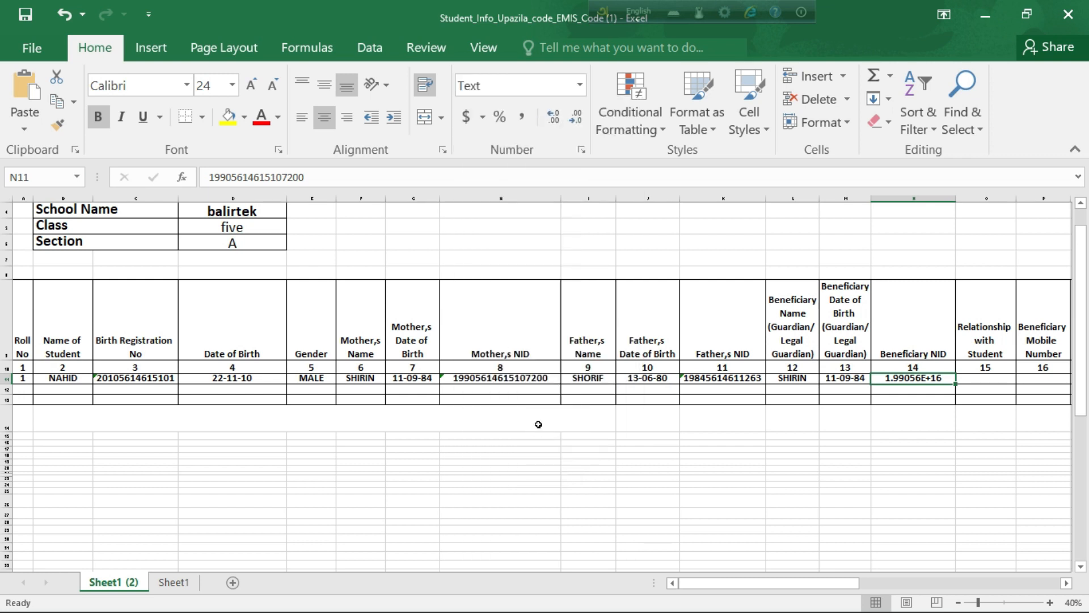
pyautogui.doubleClick(911, 376)
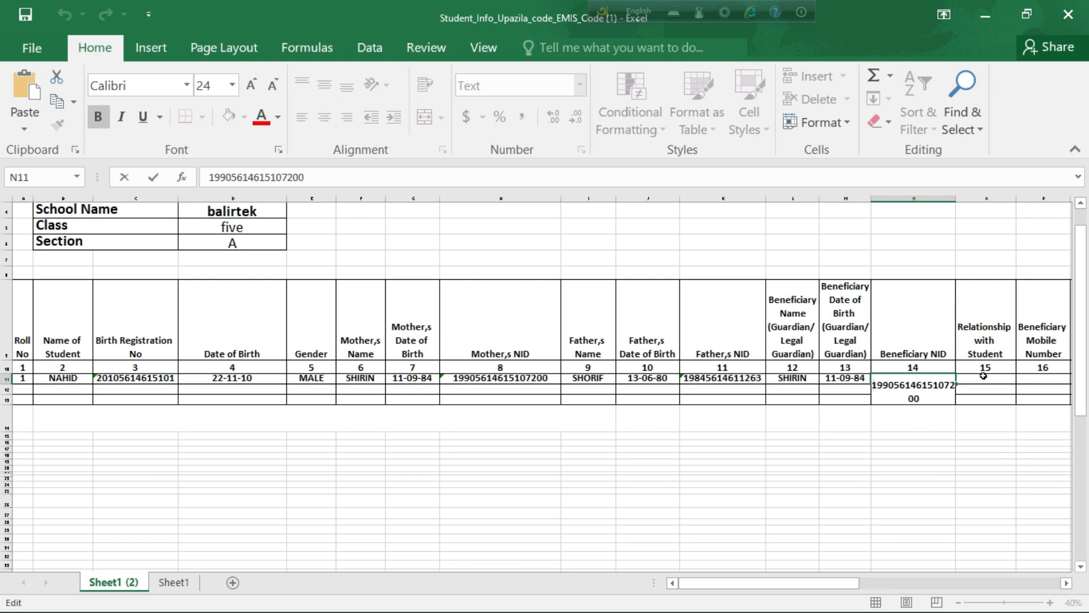
pyautogui.click(982, 372)
pyautogui.keyDown('ctrl'); pyautogui.scroll(-1, 628, 453); pyautogui.keyUp('ctrl')
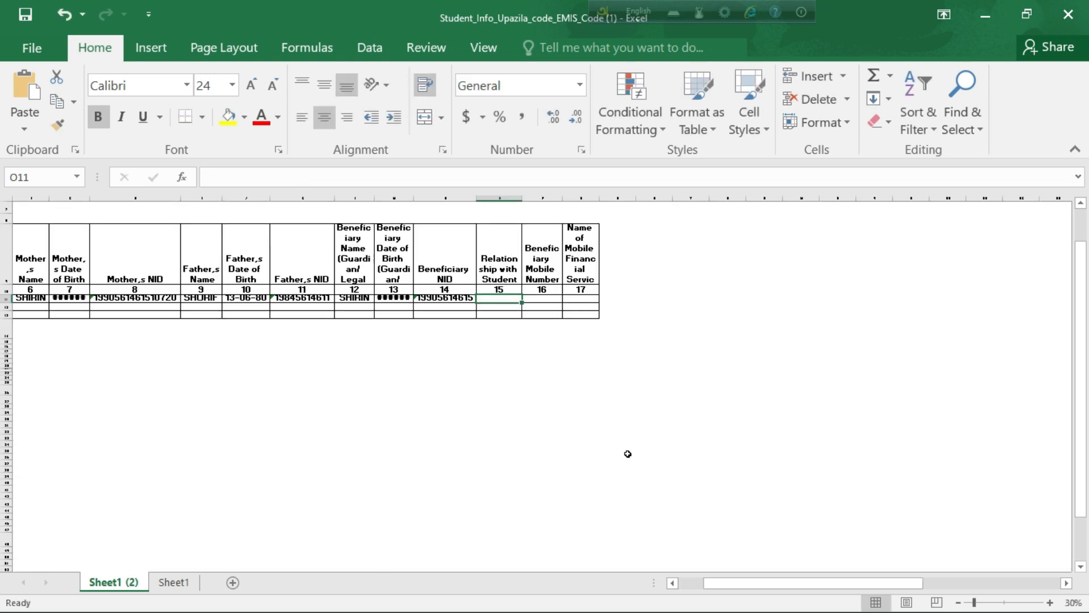
# Step: Enter MOTHER as the relationship with student in O11
pyautogui.doubleClick(503, 299)
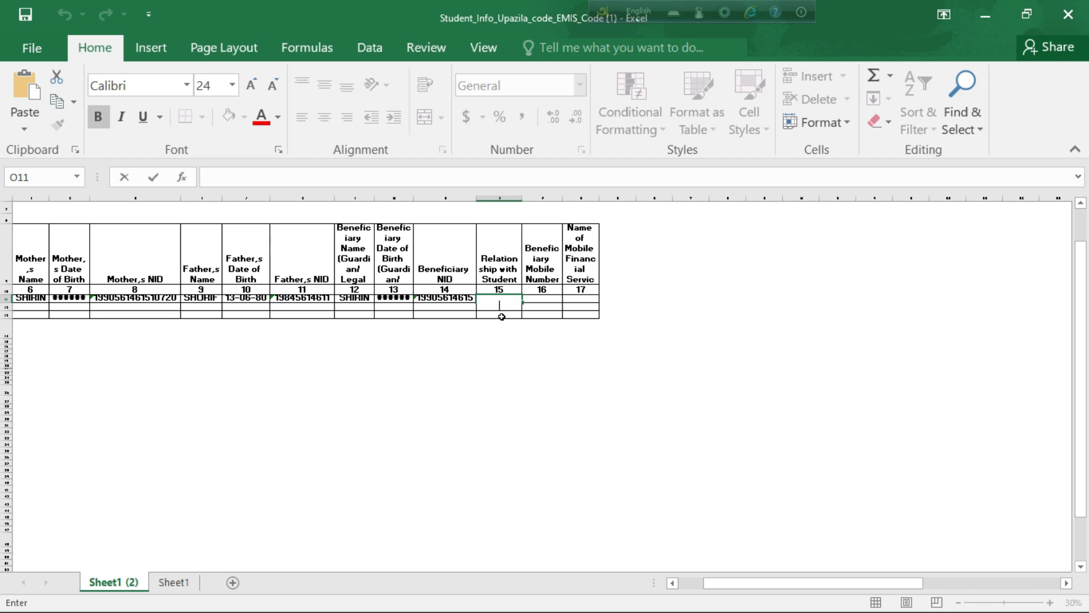
pyautogui.write('MOTHER')
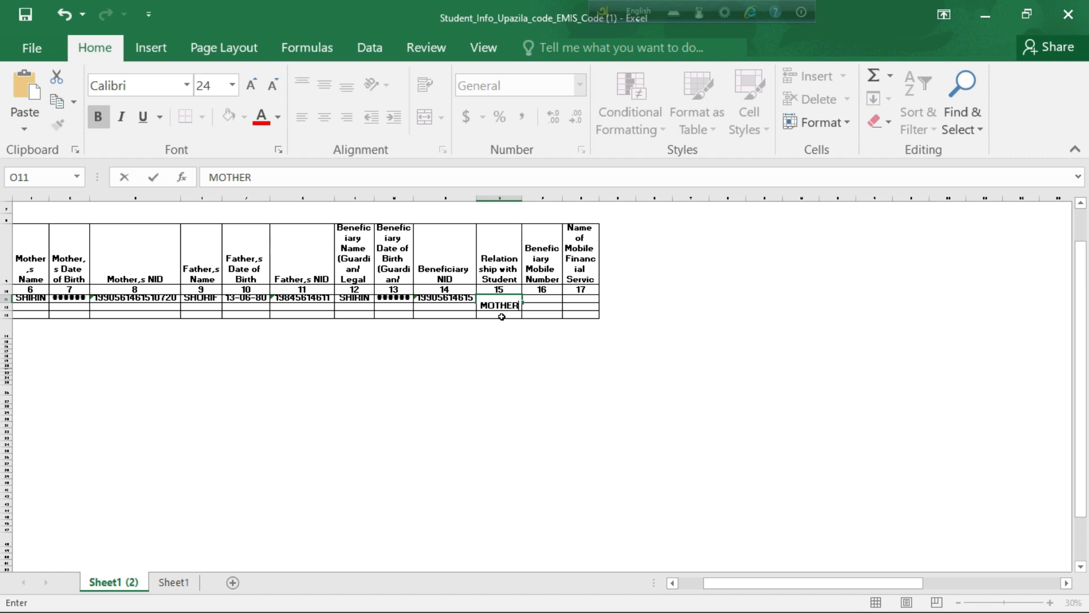
pyautogui.click(546, 298)
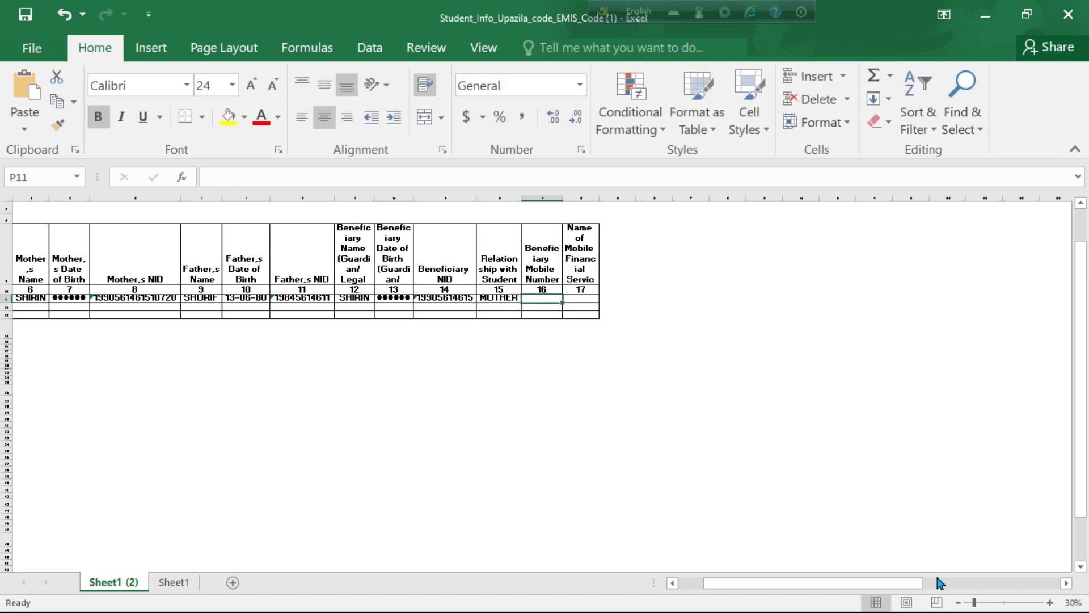
# Step: Enter the beneficiary's mobile number in P11 and widen the Beneficiary Mobile Number column
pyautogui.click(980, 602)
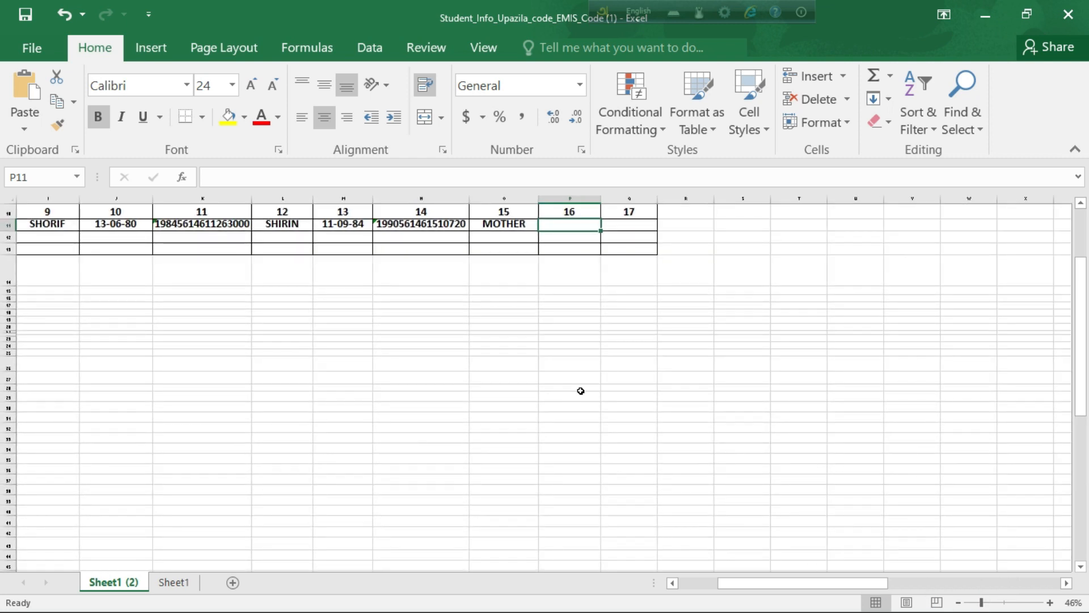
pyautogui.scroll(3, 584, 393)
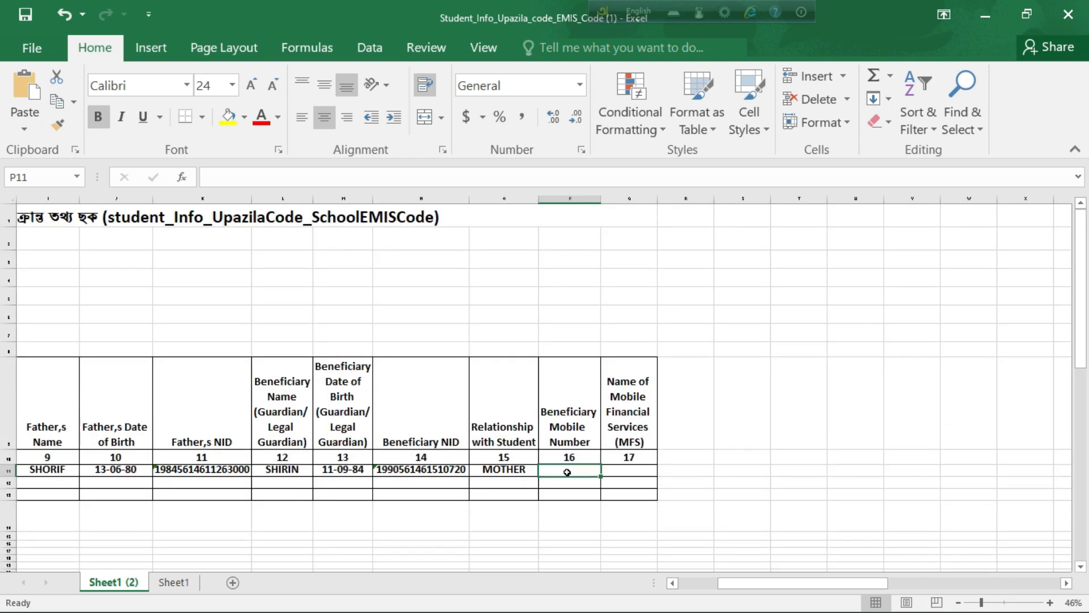
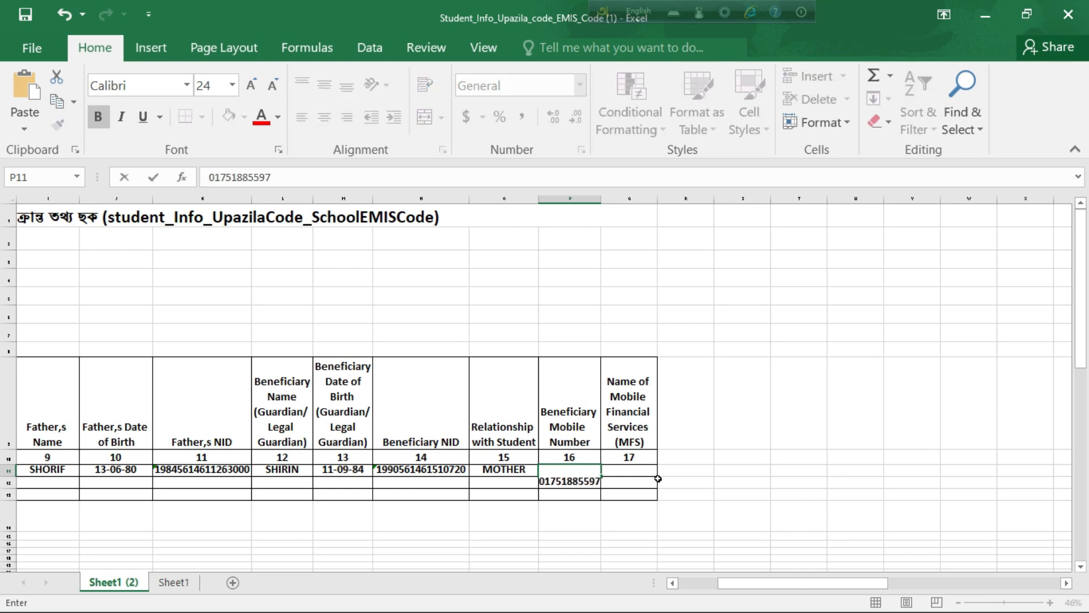
pyautogui.click(630, 471)
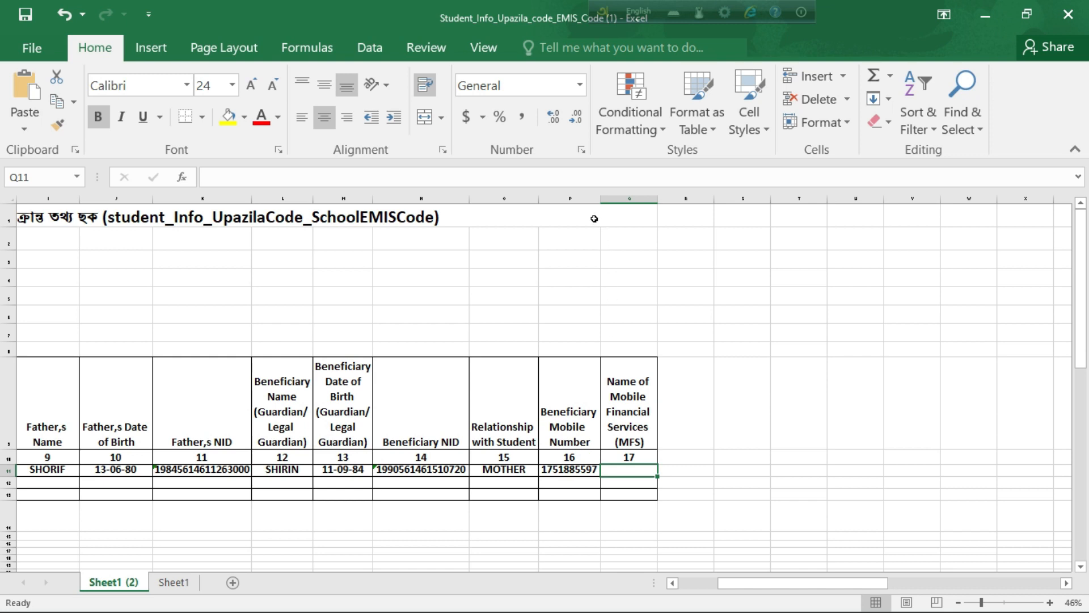
pyautogui.moveTo(605, 196); pyautogui.dragTo(611, 196)
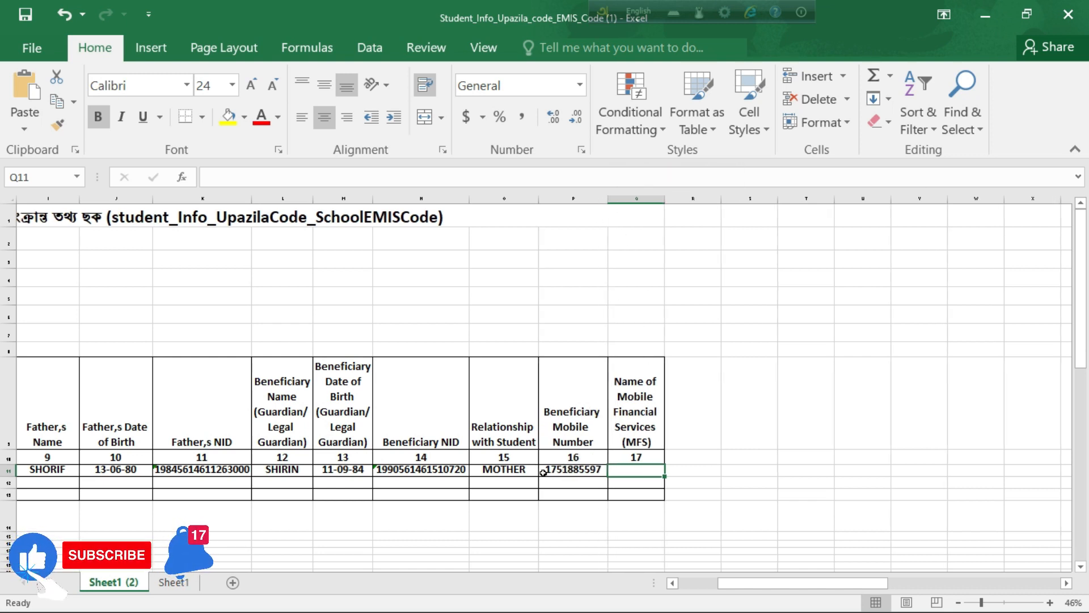
pyautogui.click(578, 469)
pyautogui.doubleClick(580, 473)
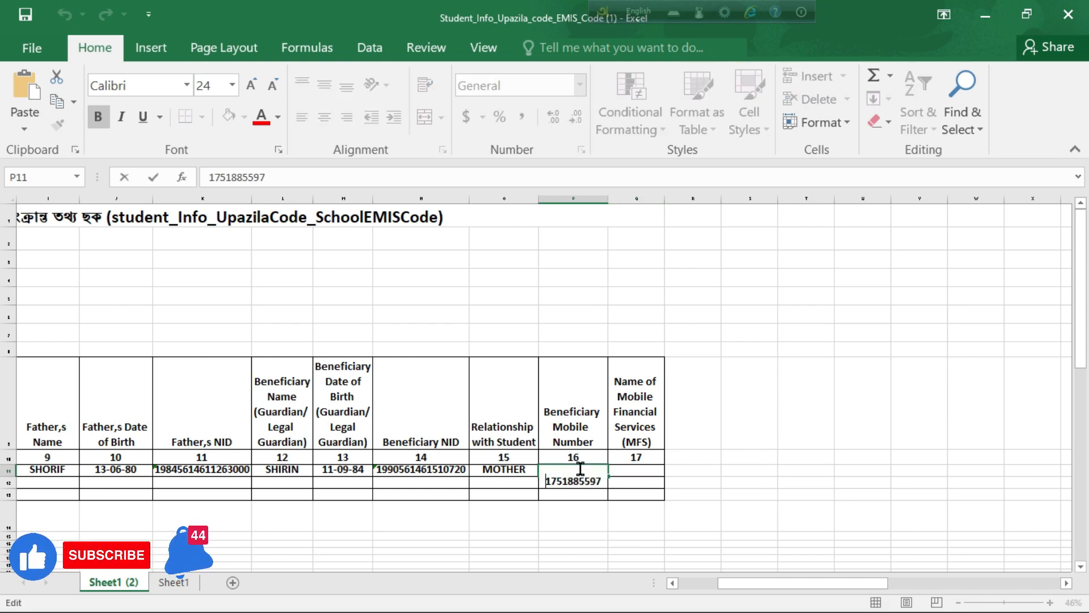
pyautogui.click(705, 495)
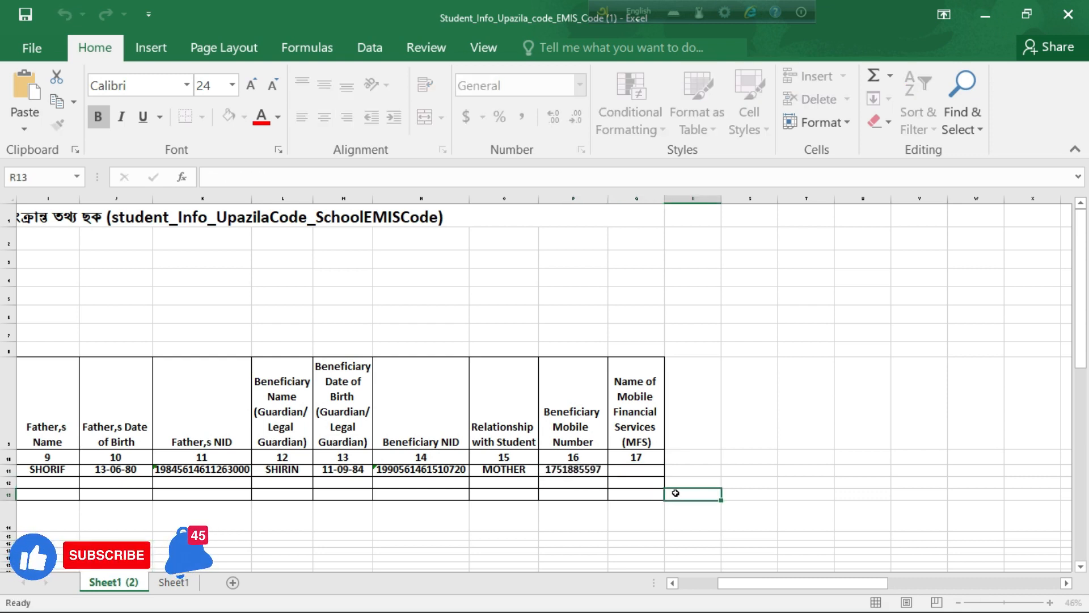
# Step: Set the number format of mobile number cell P11 to Text
pyautogui.click(569, 470)
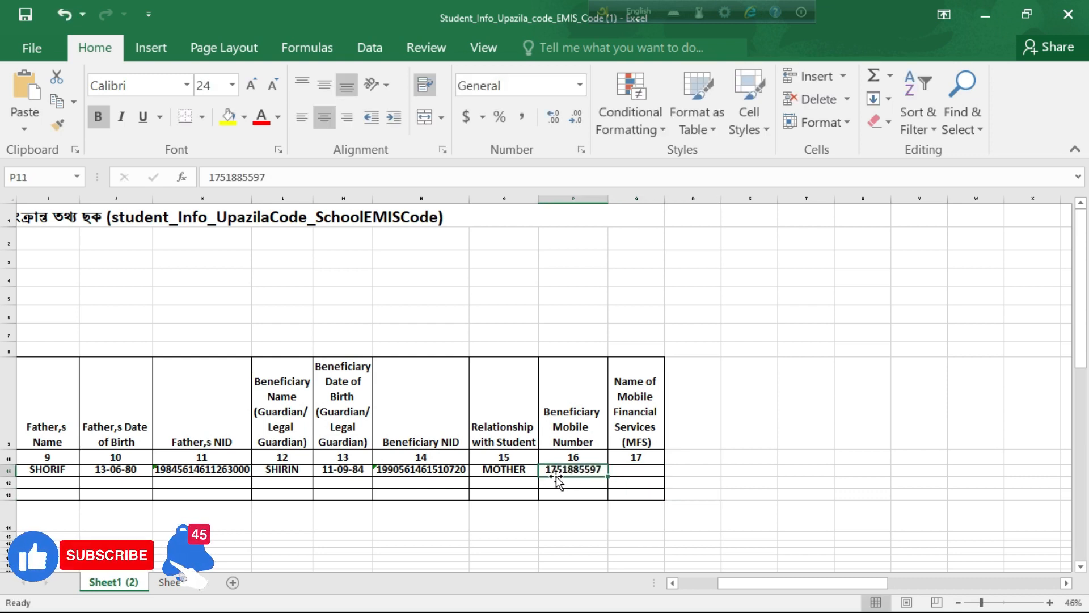
pyautogui.click(579, 86)
pyautogui.scroll(-1, 542, 384)
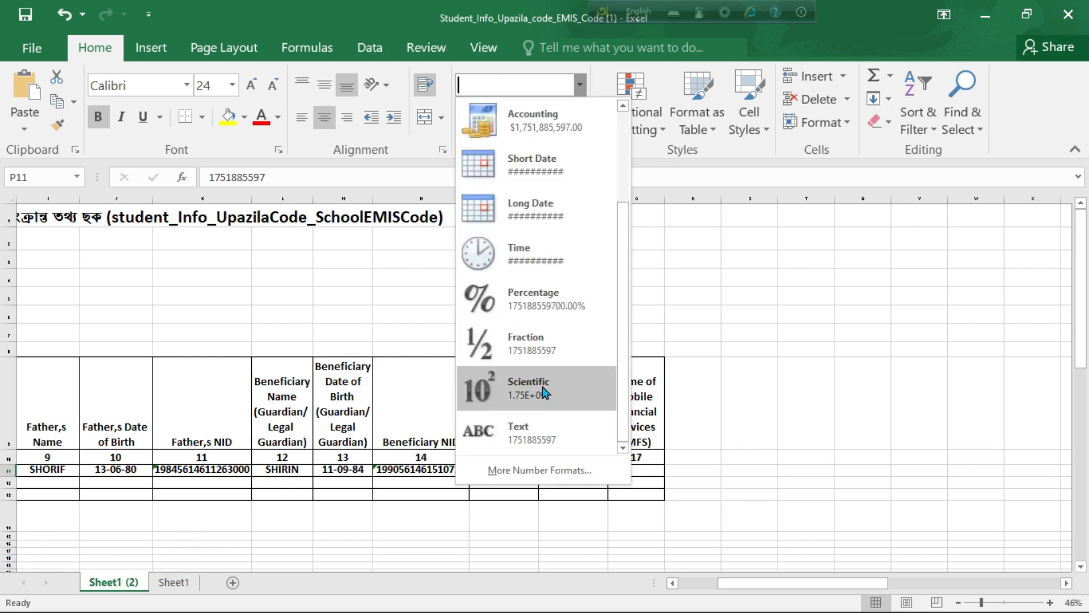
pyautogui.click(528, 429)
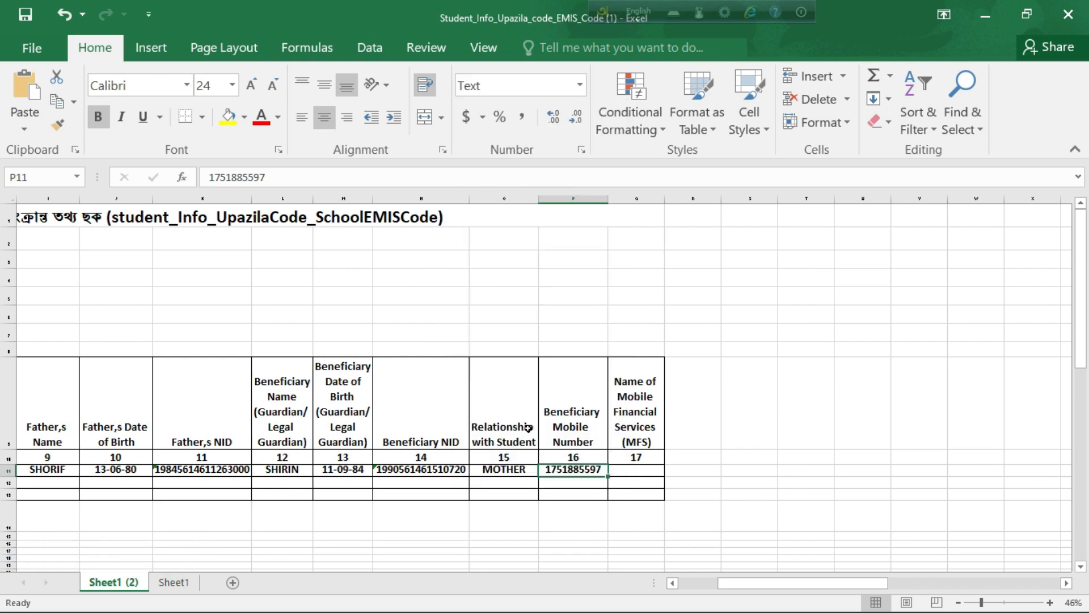
# Step: Restore the mobile number's leading 0 and enter NAGAD as the MFS name in Q11
pyautogui.doubleClick(550, 469)
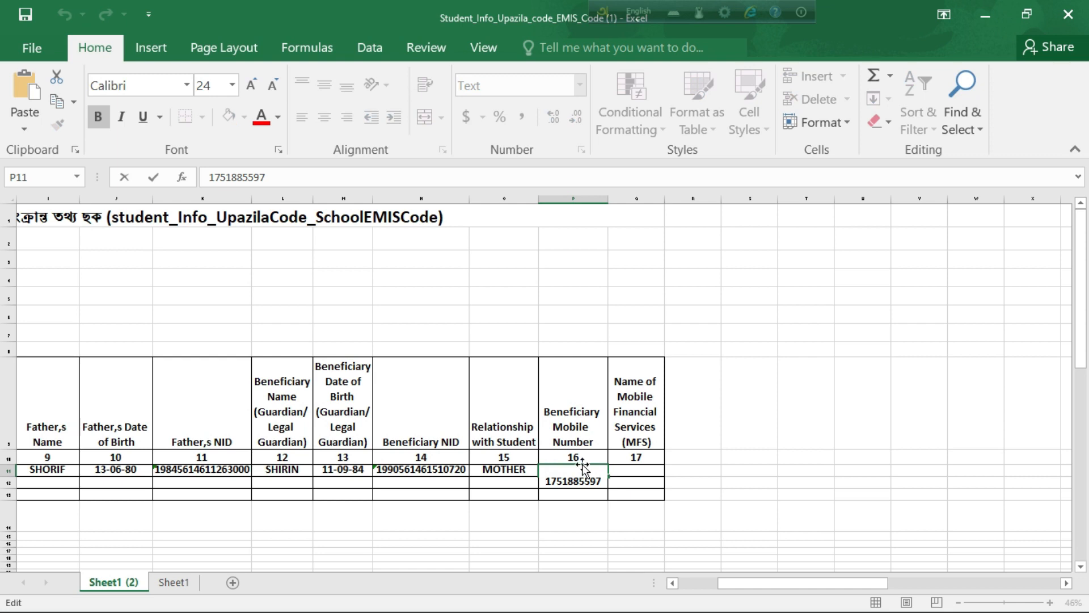
pyautogui.write('0')
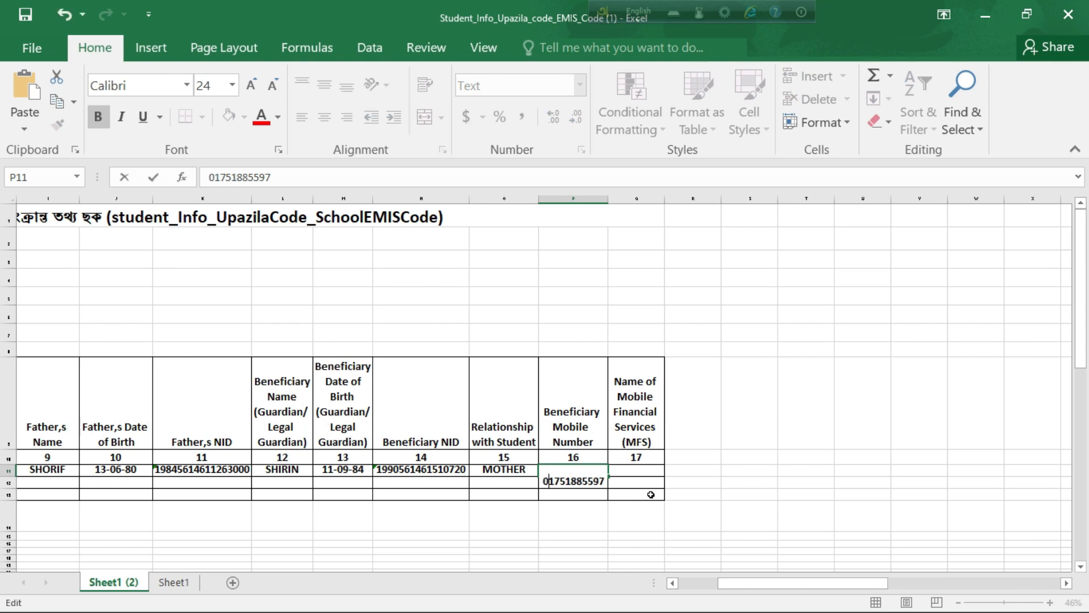
pyautogui.click(641, 476)
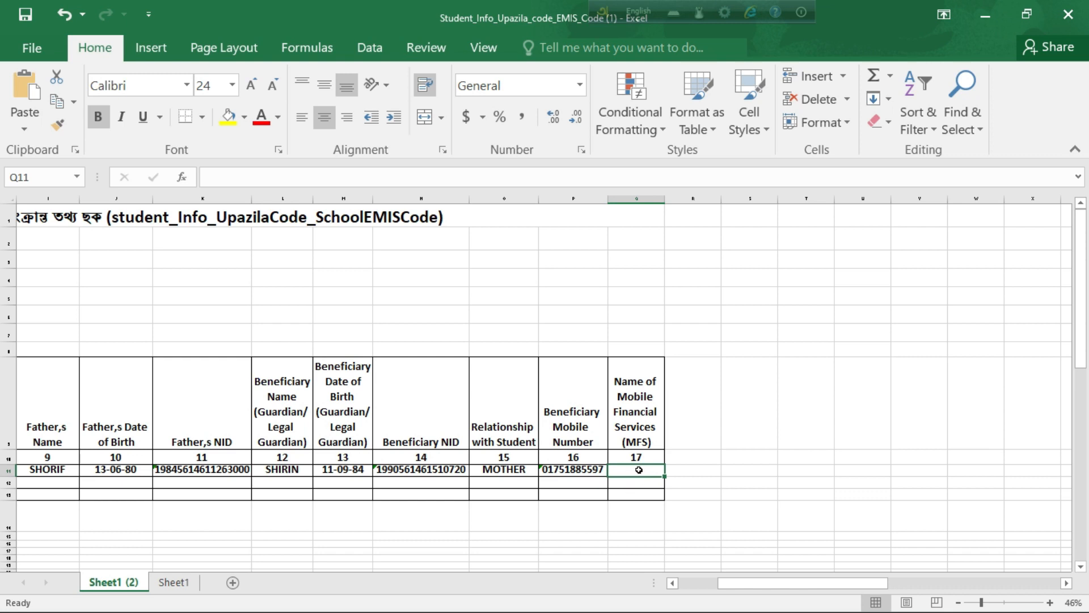
pyautogui.write('NA')
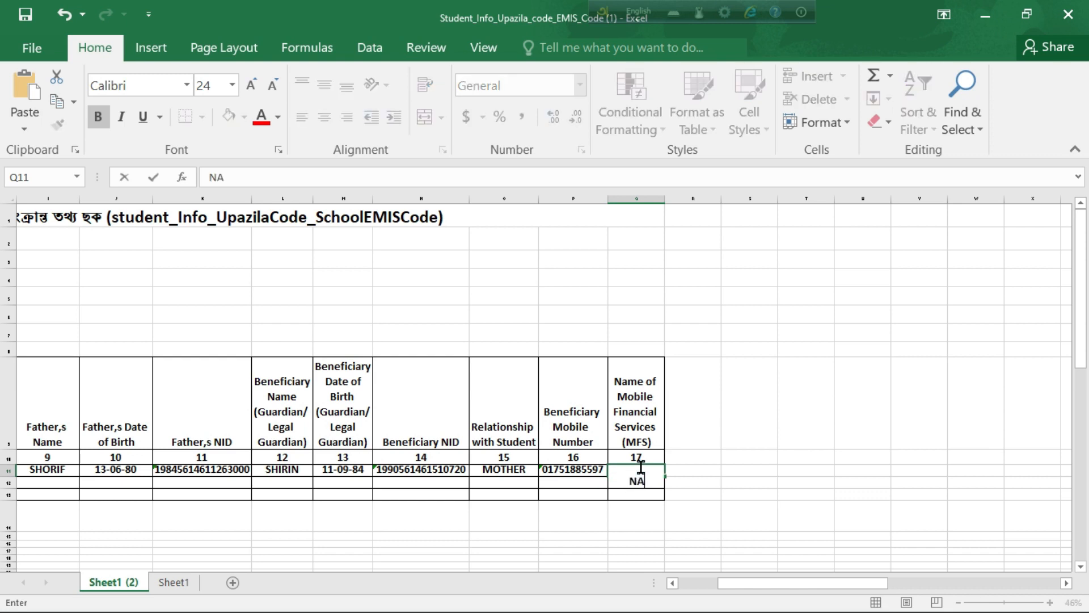
pyautogui.write('GAD')
pyautogui.click(763, 473)
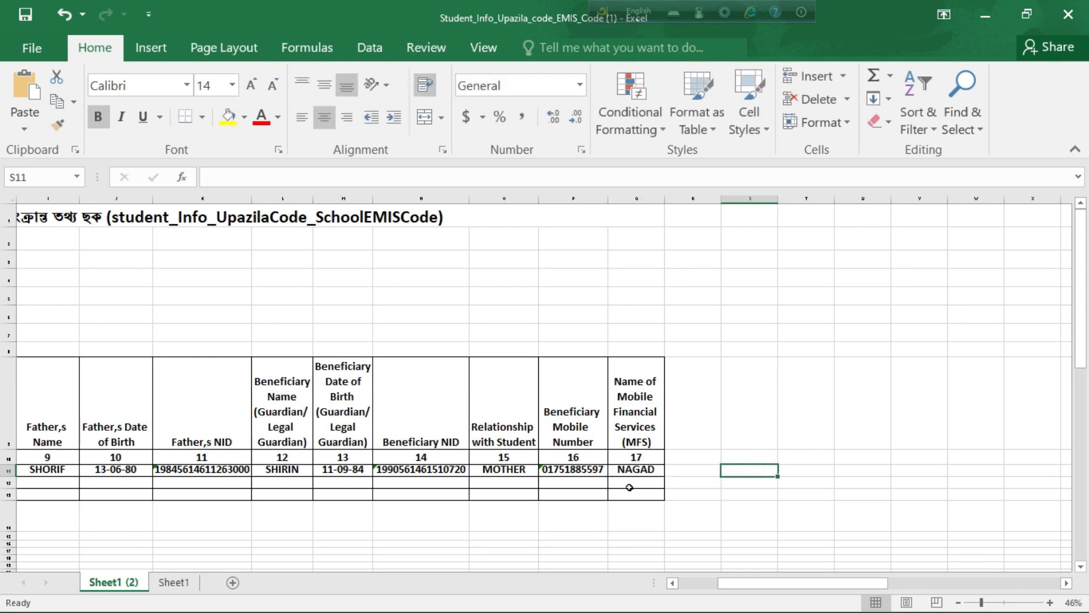